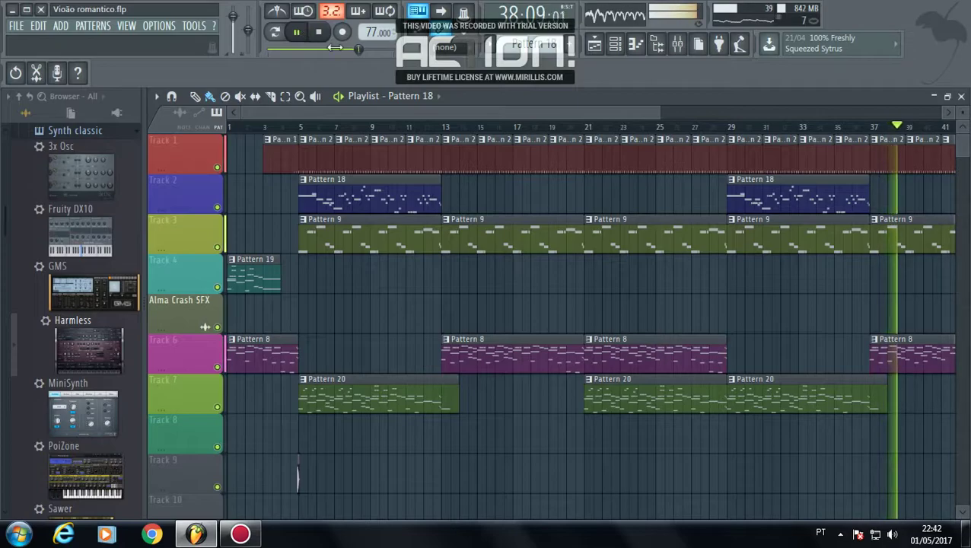
Step: Stop the song playback and open the piano roll of reFX Nexus #8 for Pattern 18 from the channel rack
key(space)
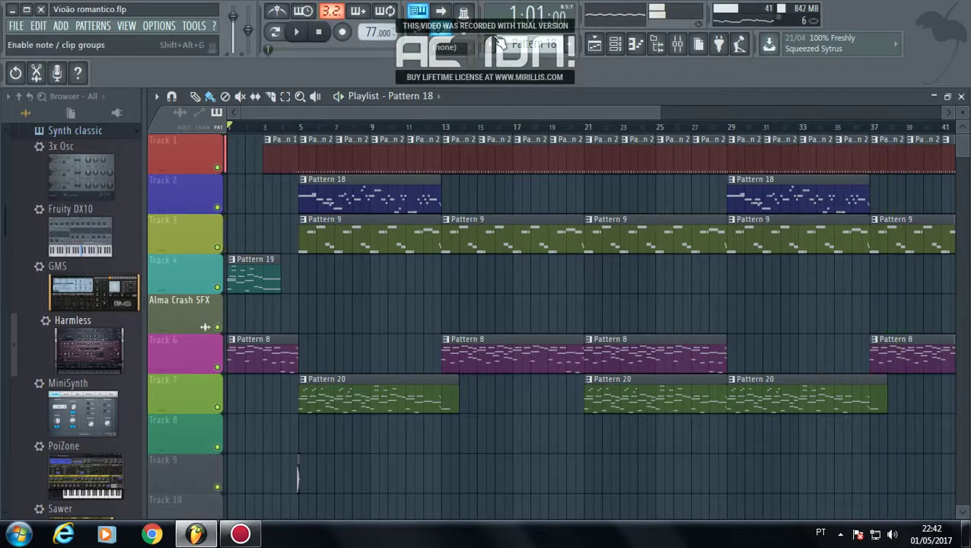
click(615, 44)
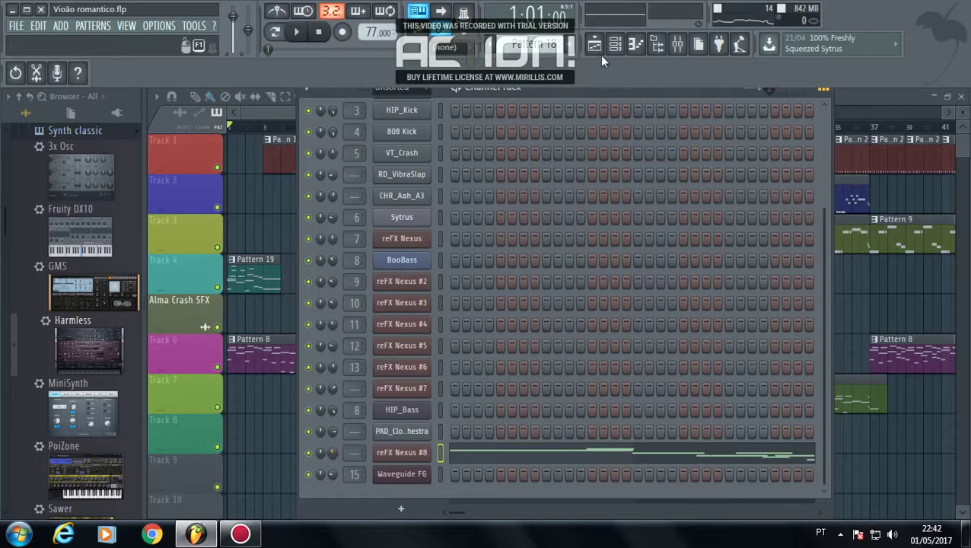
click(495, 454)
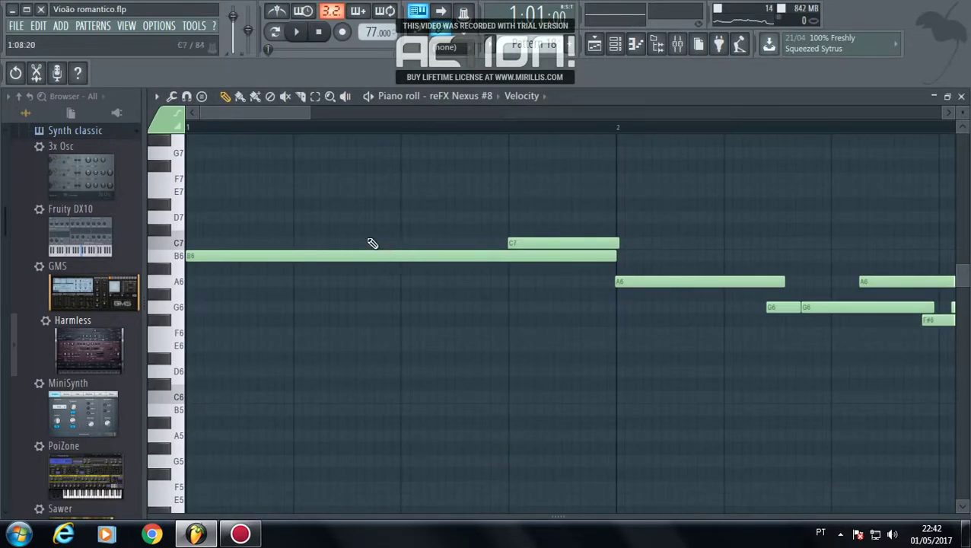
Step: Add a one-beat B7 note at the start of bar 1 and audition the pattern
scroll(273, 253, up, 3)
scroll(240, 210, up, 3)
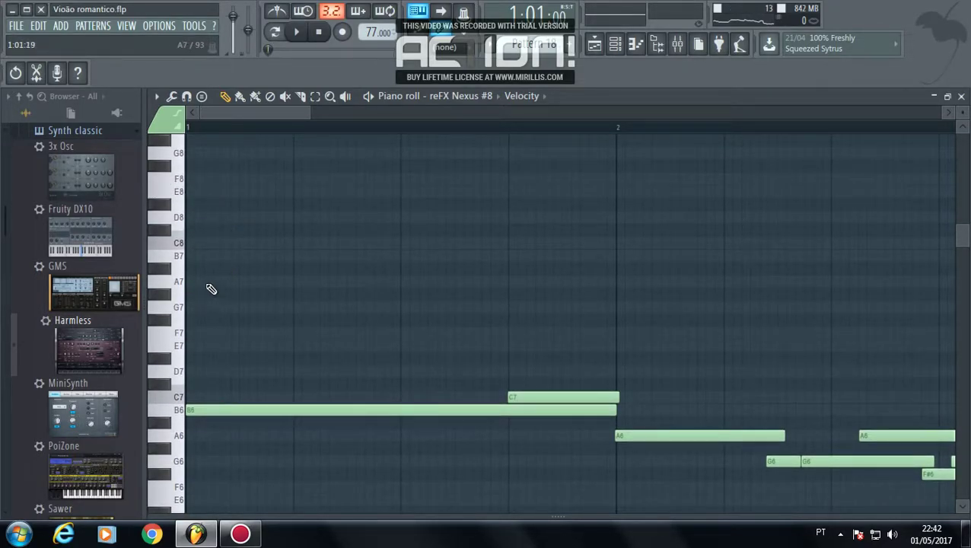
click(193, 257)
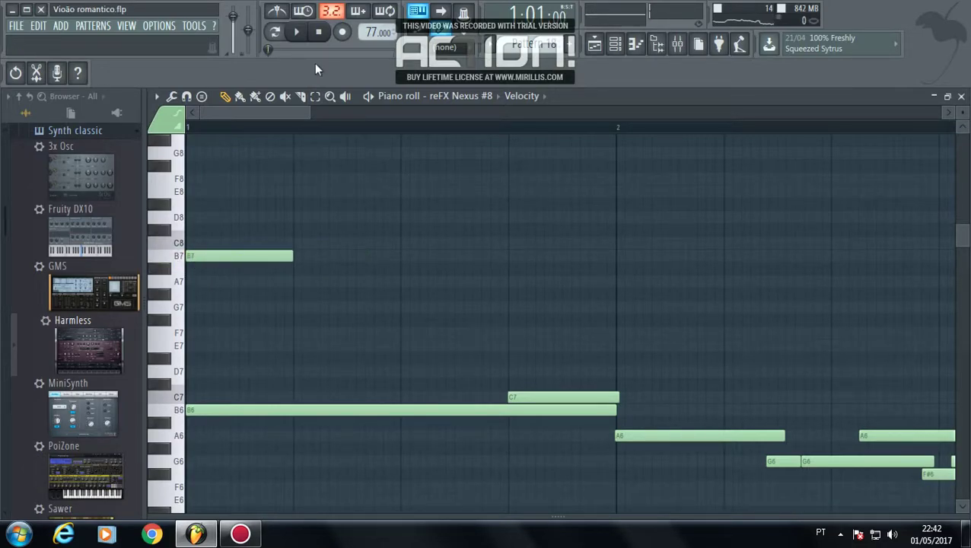
click(297, 32)
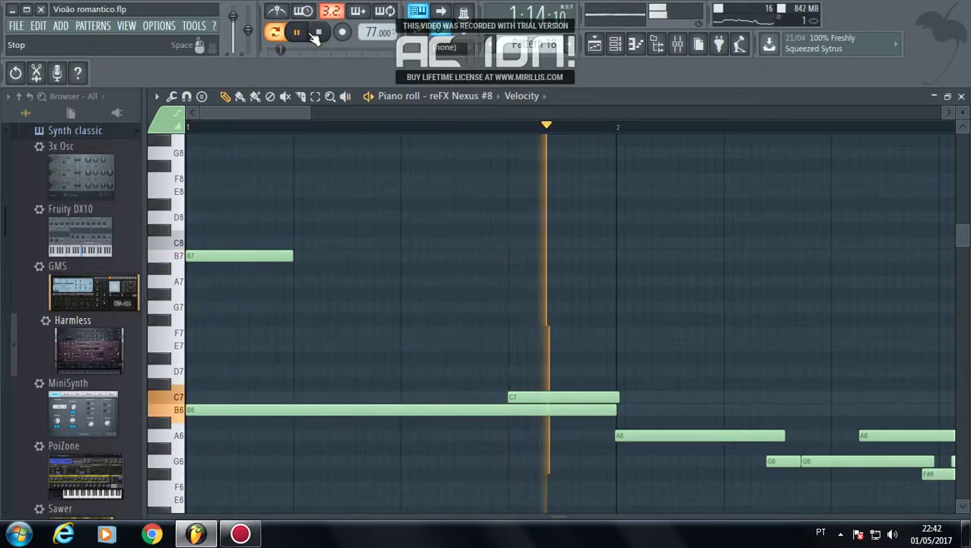
click(318, 32)
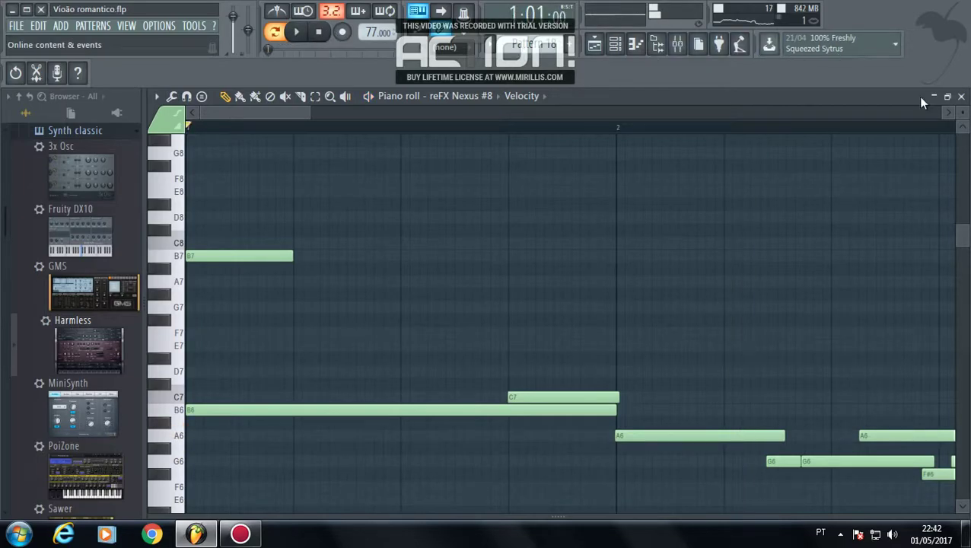
Step: Close the piano roll and move the channel rack out of the way to uncover the playlist
click(961, 97)
click(607, 105)
click(612, 109)
right_click(611, 111)
right_click(603, 111)
double_click(606, 90)
drag(606, 90, 557, 477)
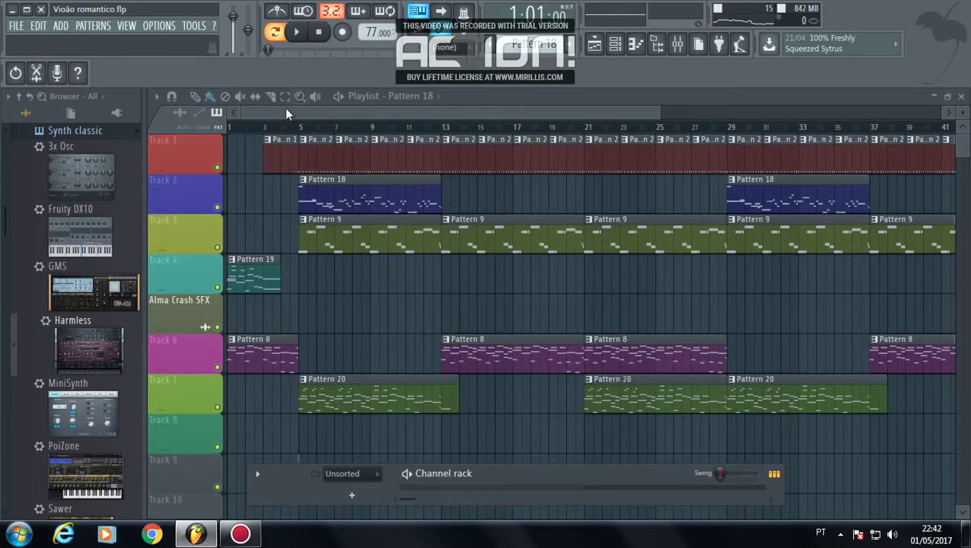
Step: Play the song in the playlist through the first Pattern 18 clip, and stop playback
click(291, 126)
click(302, 41)
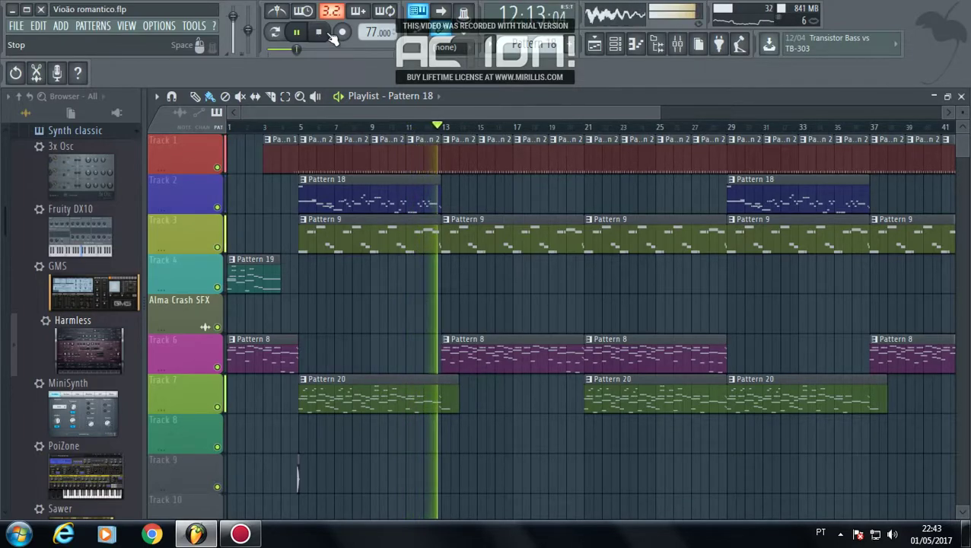
click(322, 35)
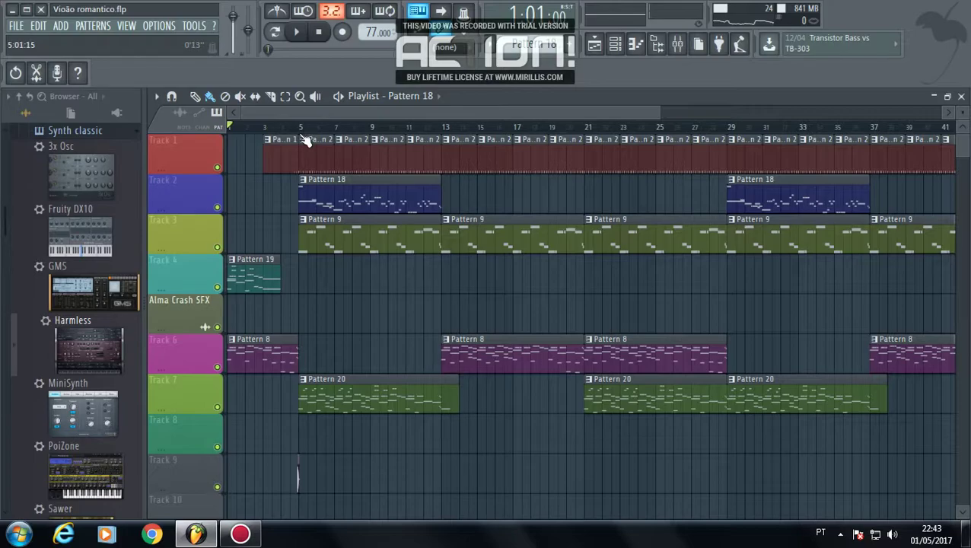
Step: Reopen the reFX Nexus #8 piano roll from the channel rack and audition Pattern 18
click(614, 44)
drag(585, 471, 602, 118)
drag(592, 223, 595, 46)
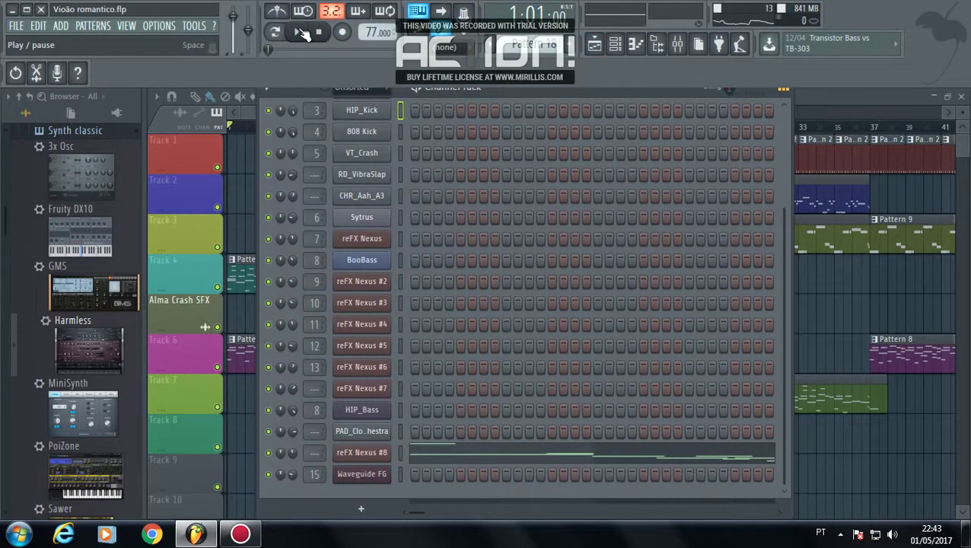
click(523, 455)
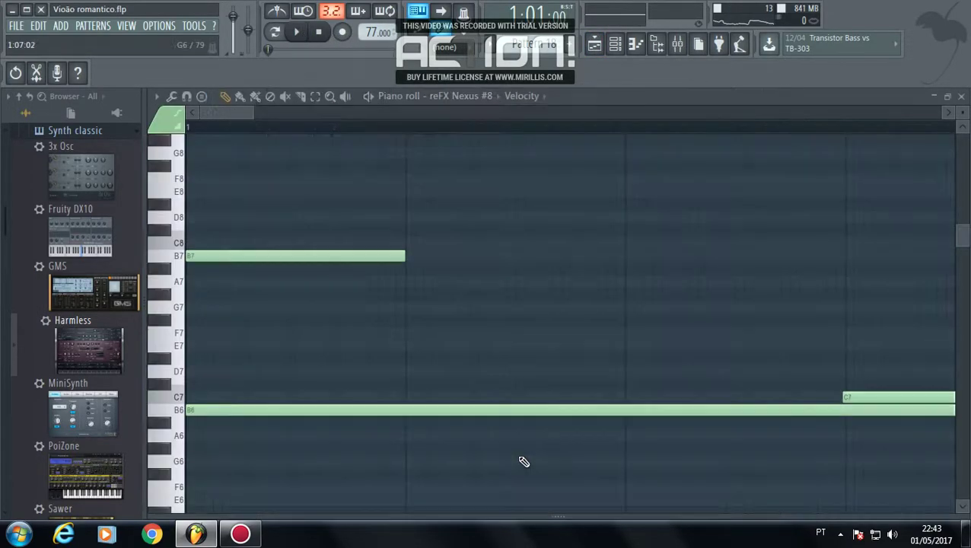
click(299, 38)
key(space)
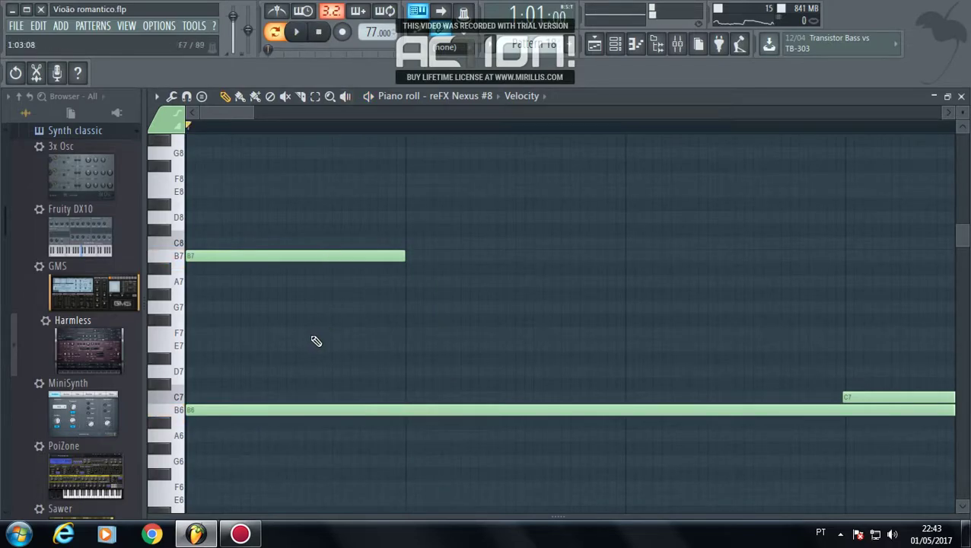
Step: Try a one-beat F7 note on the second beat of bar 1 and audition it
drag(346, 333, 452, 335)
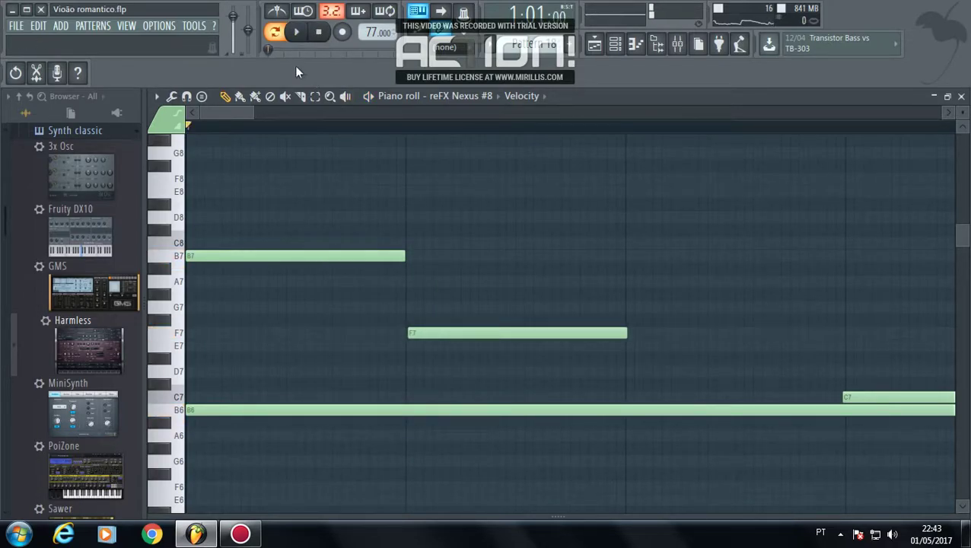
click(296, 31)
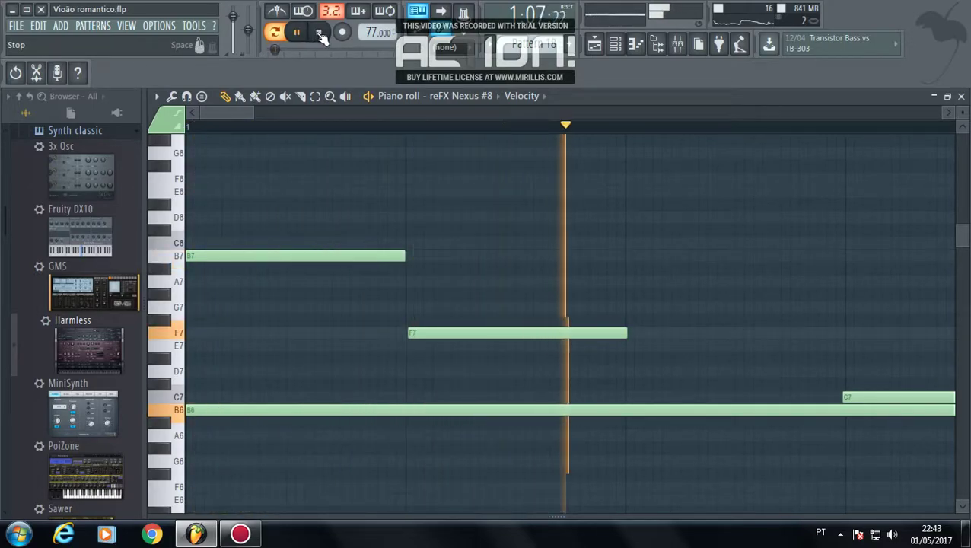
click(318, 33)
Step: Replace the F7 note on the second beat with a D7 note and audition it
drag(448, 321, 430, 373)
right_click(431, 334)
click(296, 32)
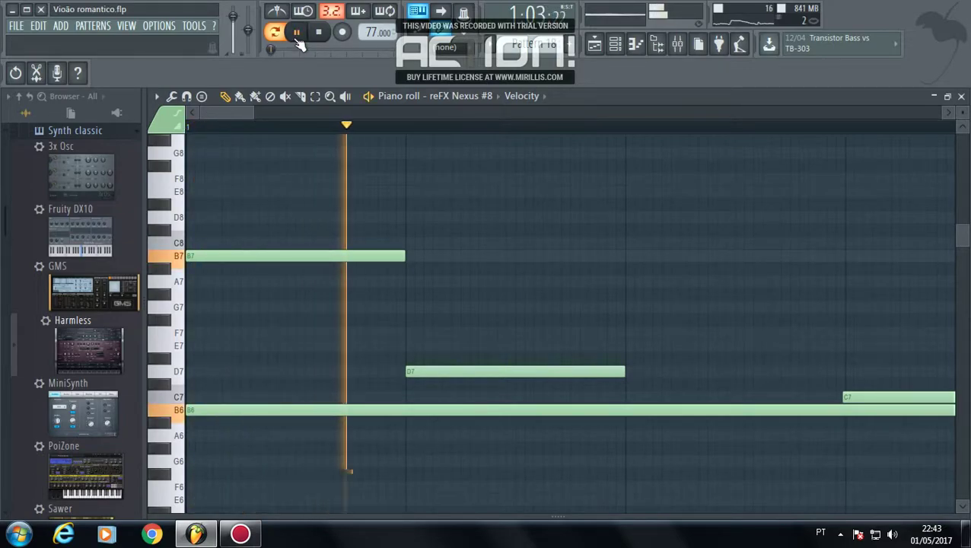
click(314, 35)
Step: Move the second-beat note up to E7, audition it, and delete the note
drag(439, 372, 440, 349)
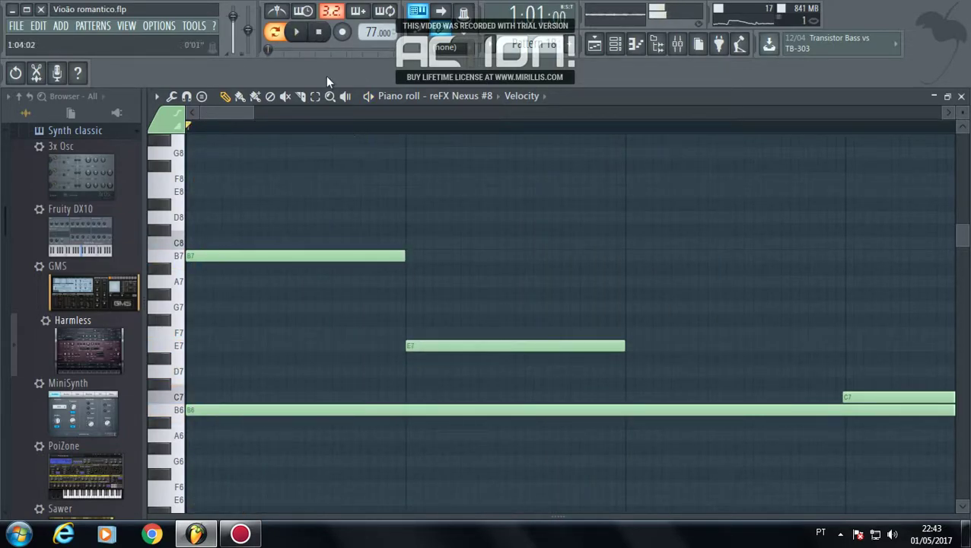
click(295, 35)
click(321, 34)
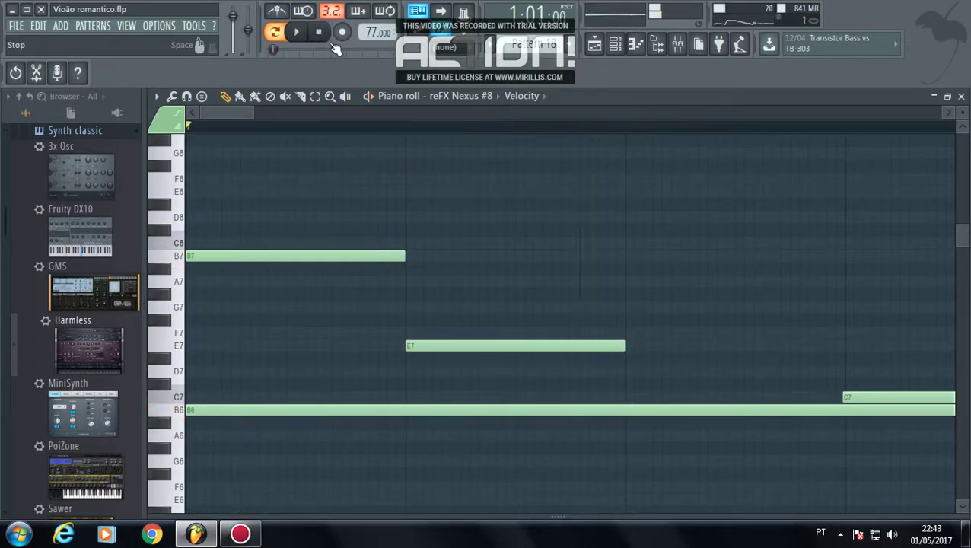
right_click(431, 342)
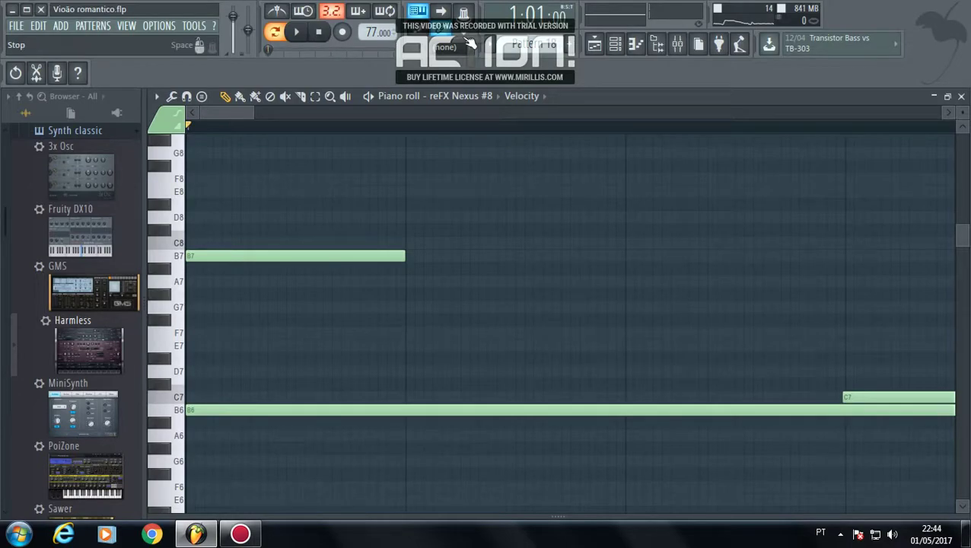
Step: Close the piano roll and switch the channel rack to Pattern 9
click(960, 97)
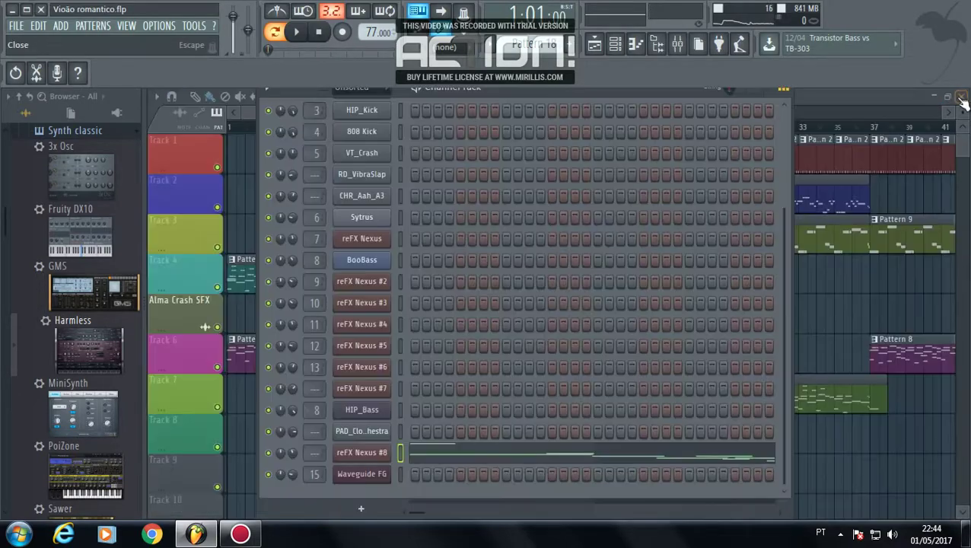
scroll(420, 166, up, 1)
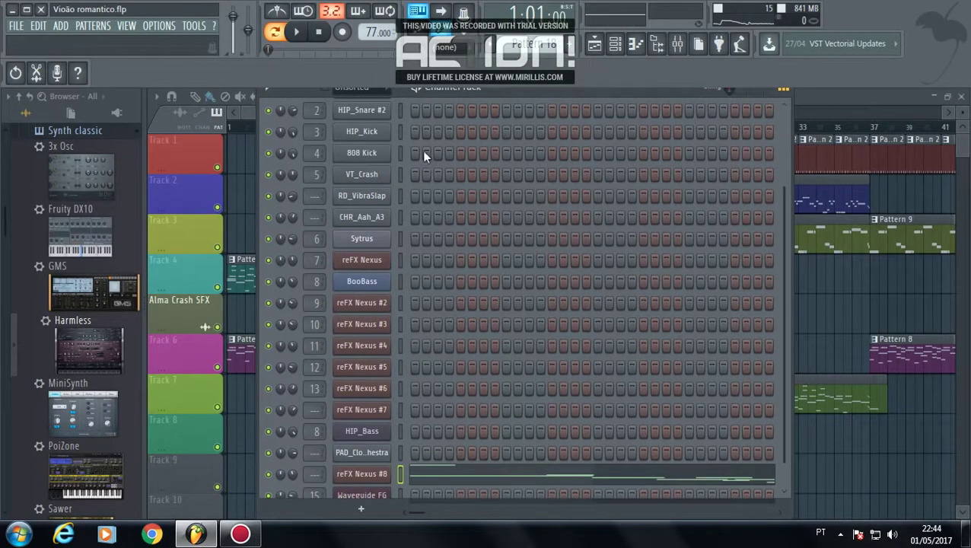
scroll(521, 61, up, 6)
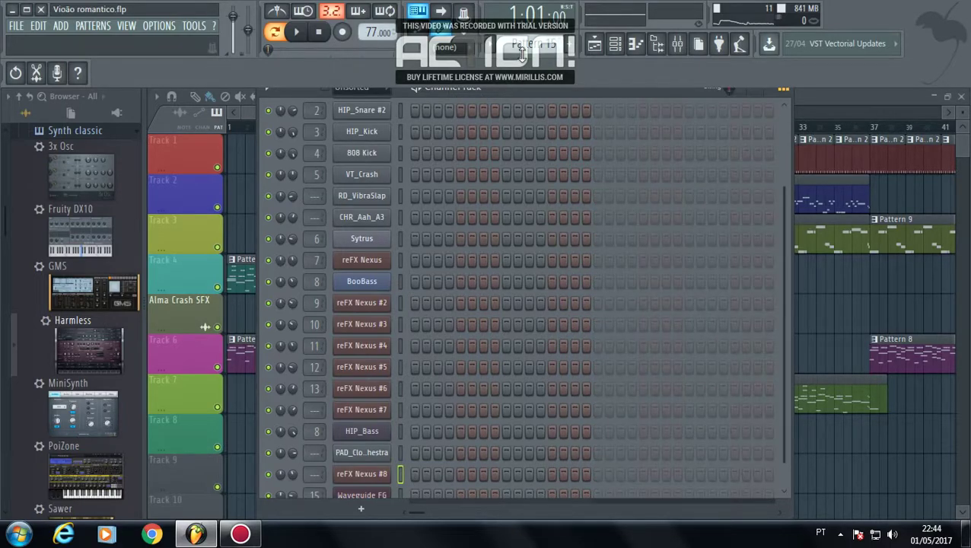
scroll(522, 54, up, 2)
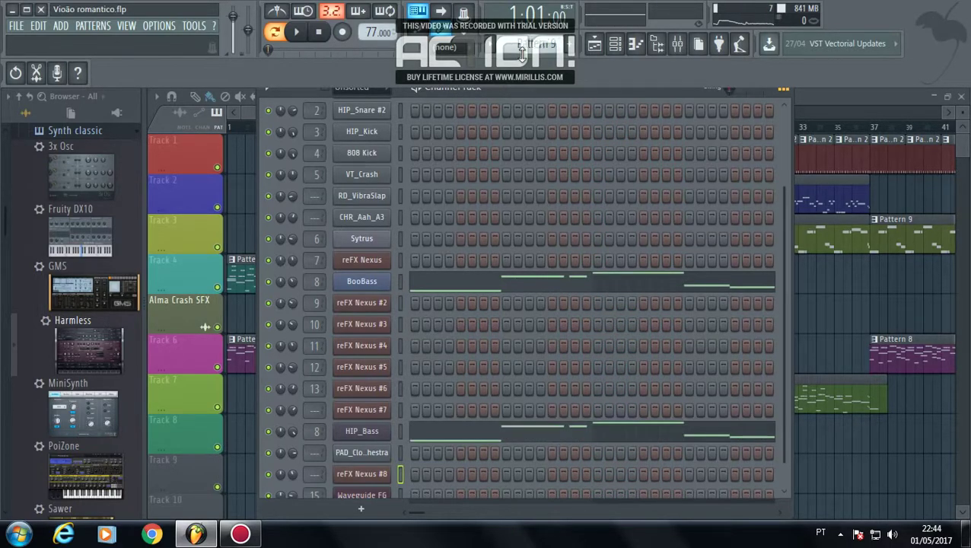
Step: Play Pattern 9 several times to audition its BooBass and HIP_Bass lines, and stop playback
click(296, 31)
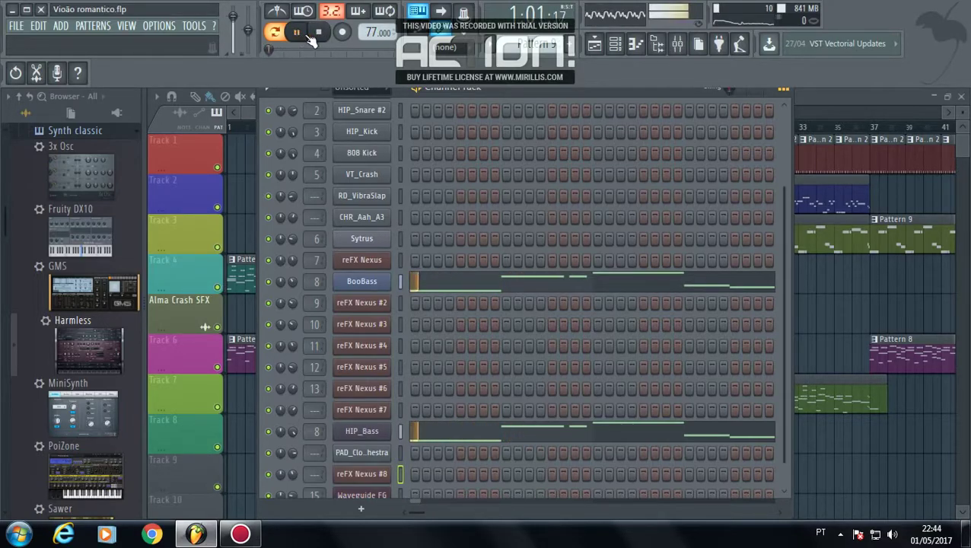
click(320, 34)
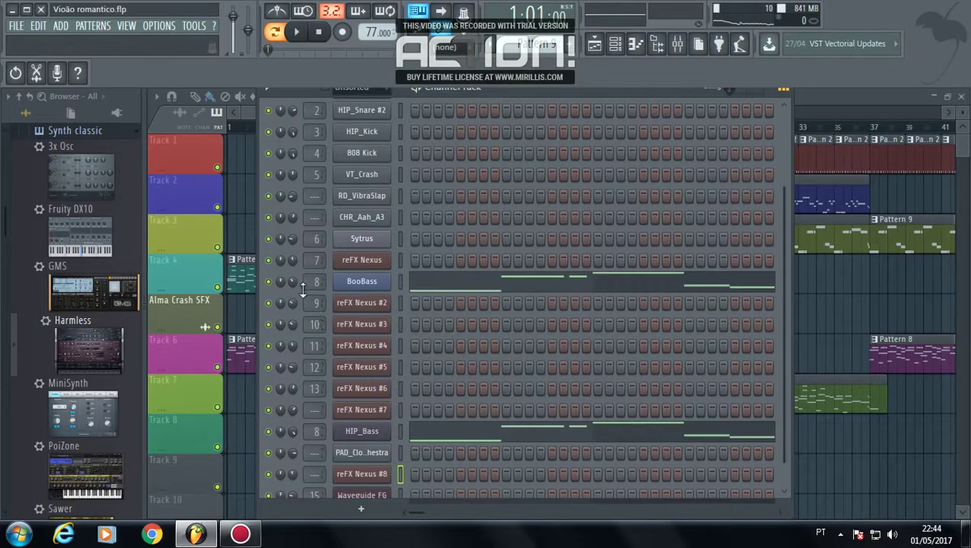
click(296, 32)
click(318, 33)
click(303, 33)
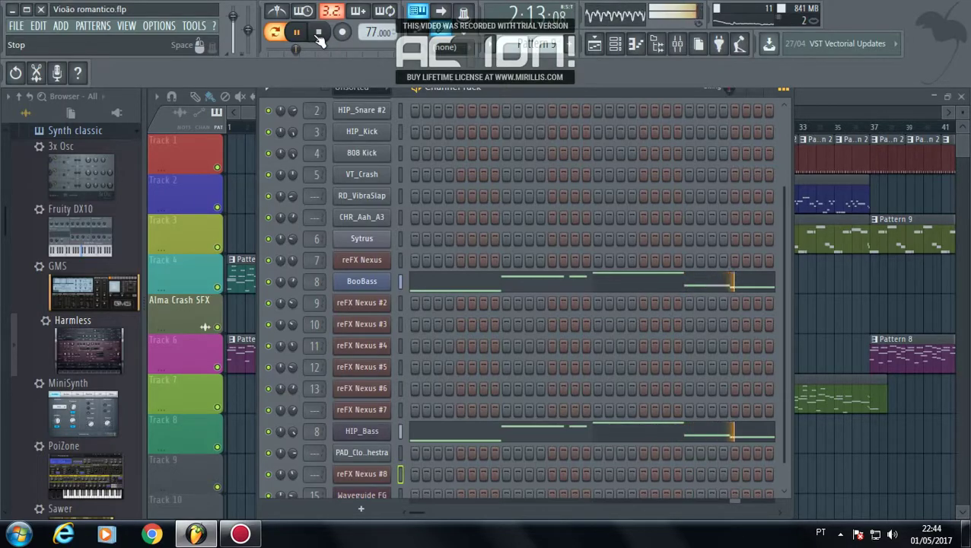
click(327, 36)
Step: Open the BooBass instrument, audition Pattern 9 with its tone controls in view, and close the instrument with playback running
click(358, 281)
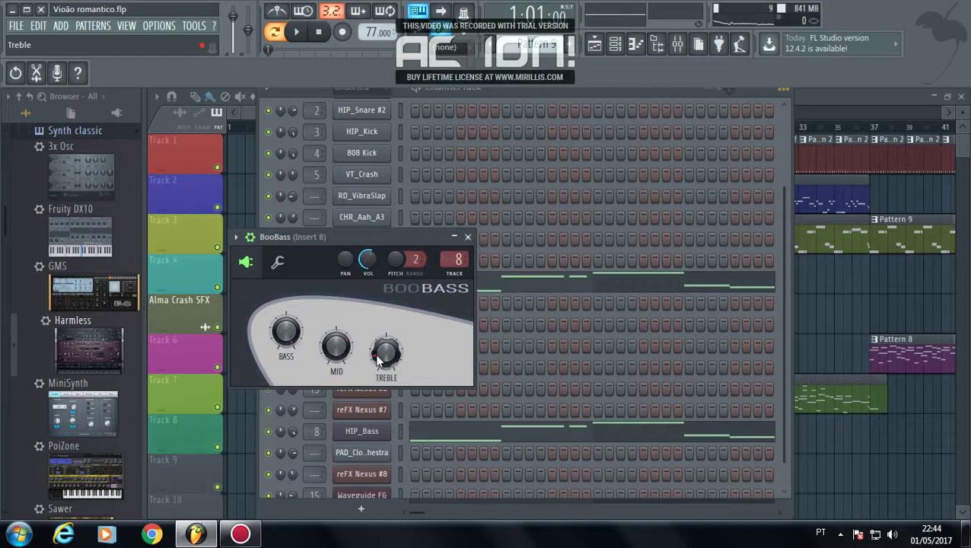
click(297, 32)
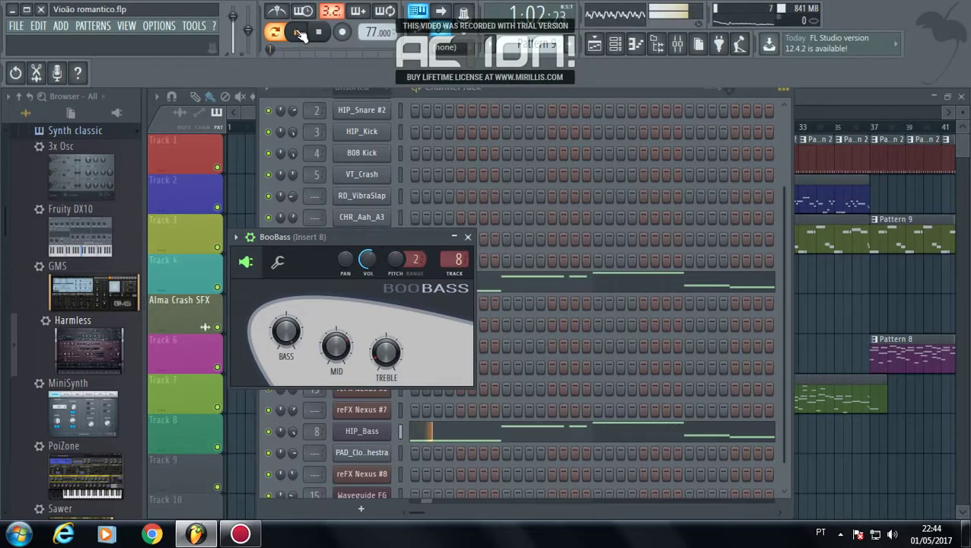
click(318, 32)
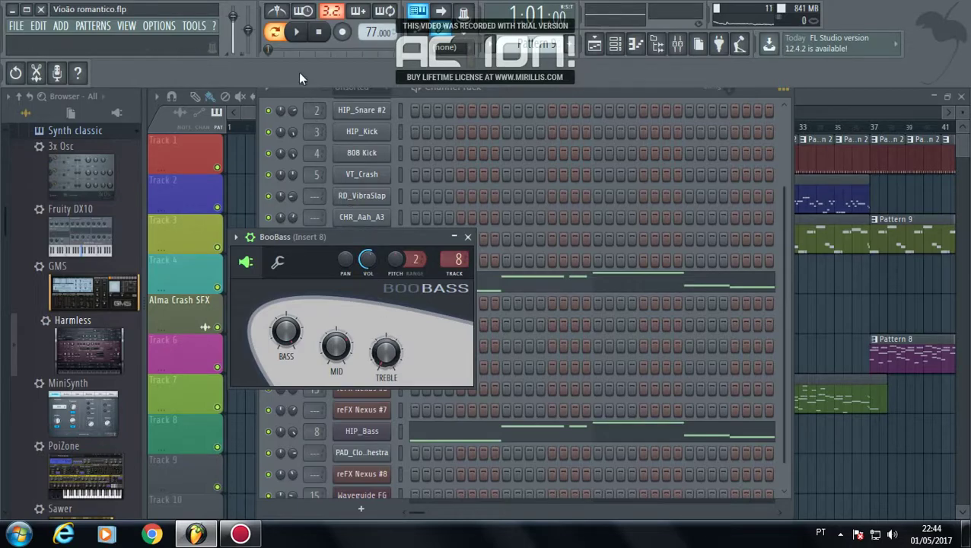
click(298, 32)
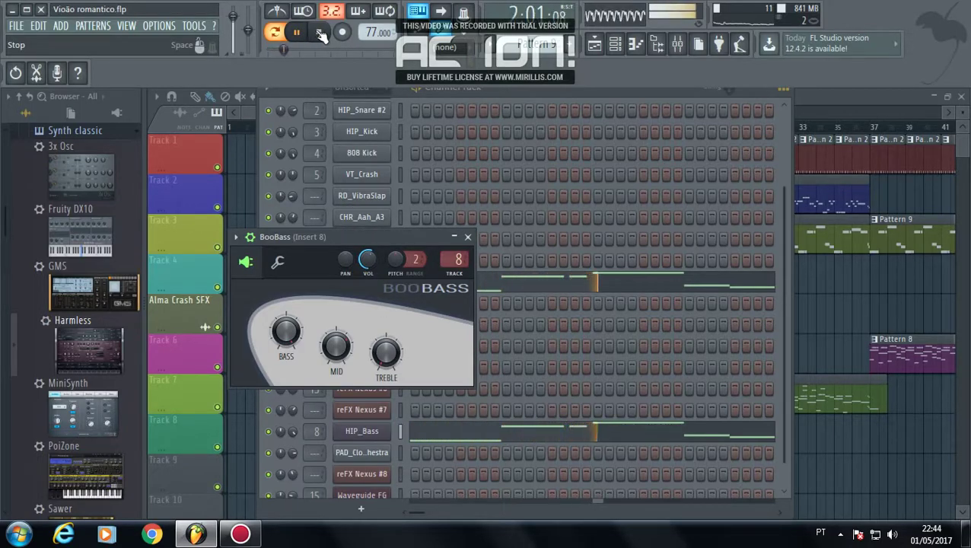
click(319, 33)
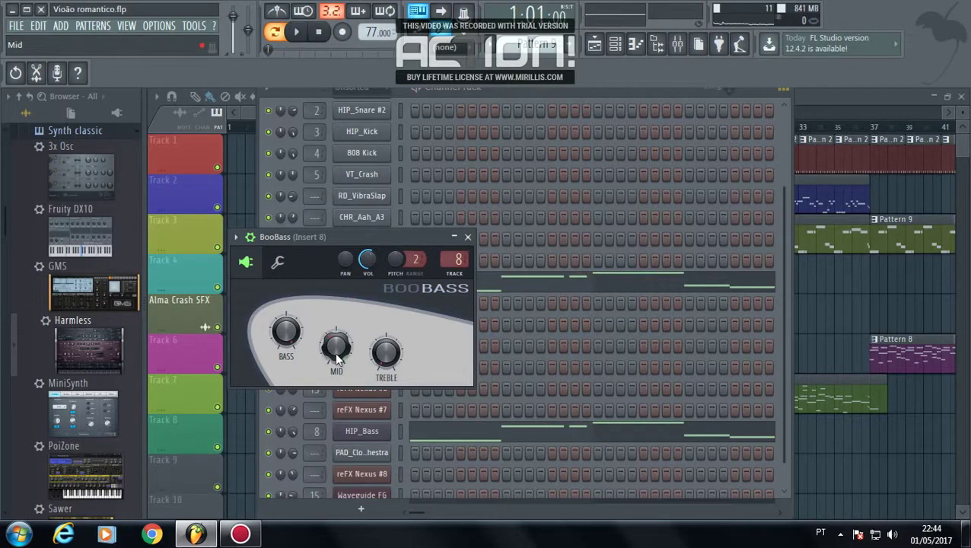
click(302, 37)
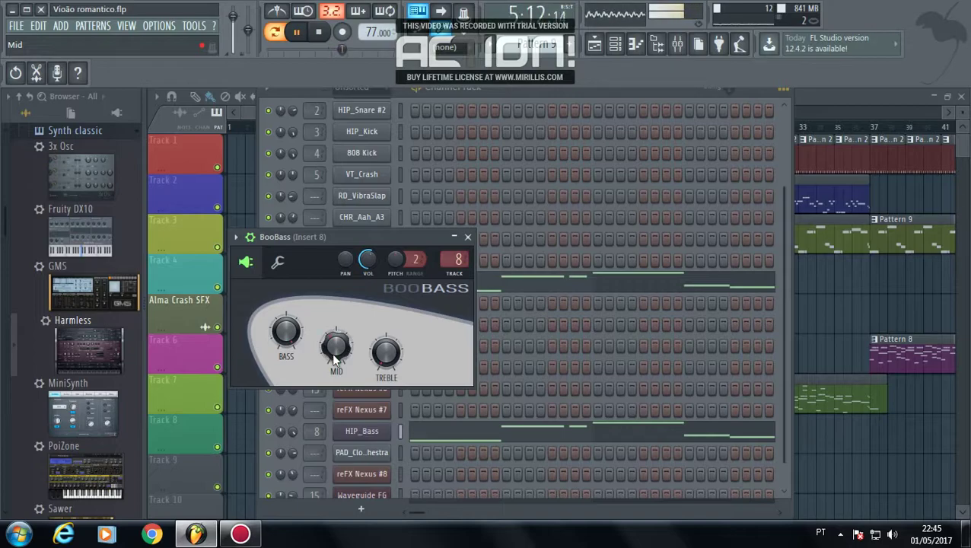
click(467, 236)
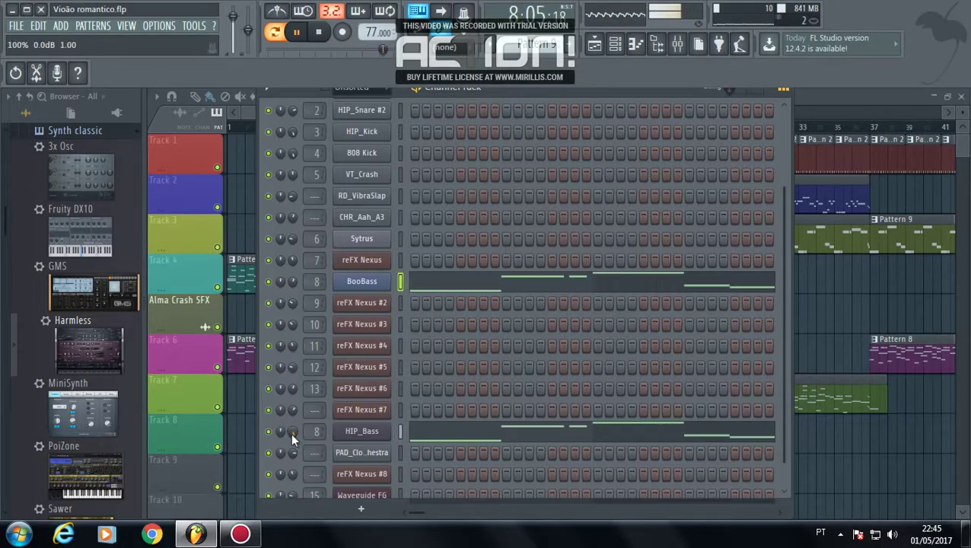
Step: Lower the HIP_Bass channel volume to about 59% and mute the channel
scroll(290, 432, down, 5)
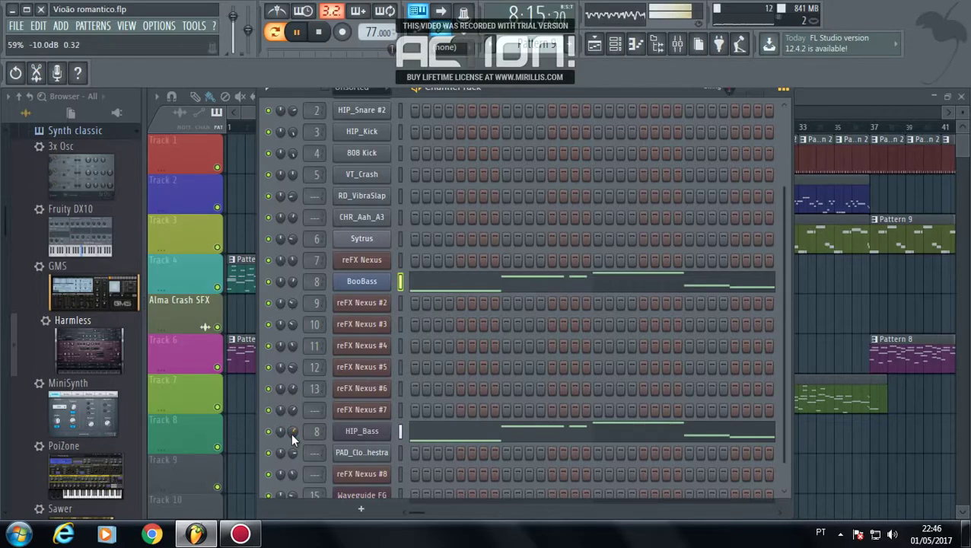
click(268, 431)
scroll(293, 430, up, 3)
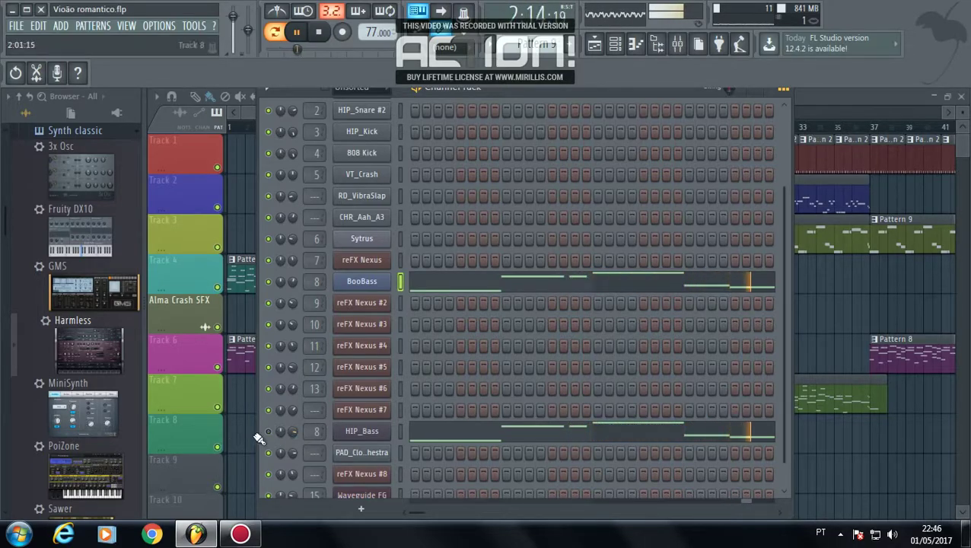
Step: Unmute the HIP_Bass channel and set the BooBass volume to about 84% while auditioning both basses in Pattern 9
click(267, 431)
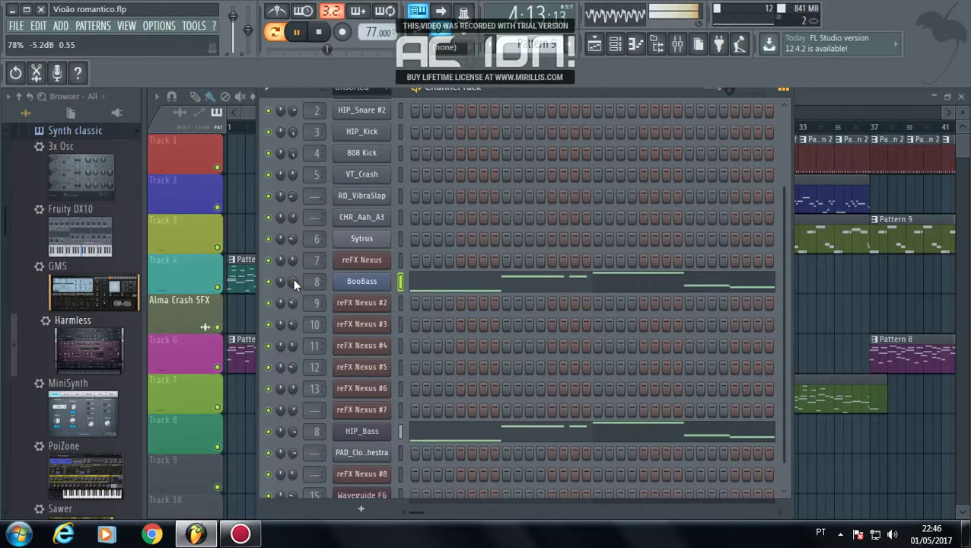
click(318, 32)
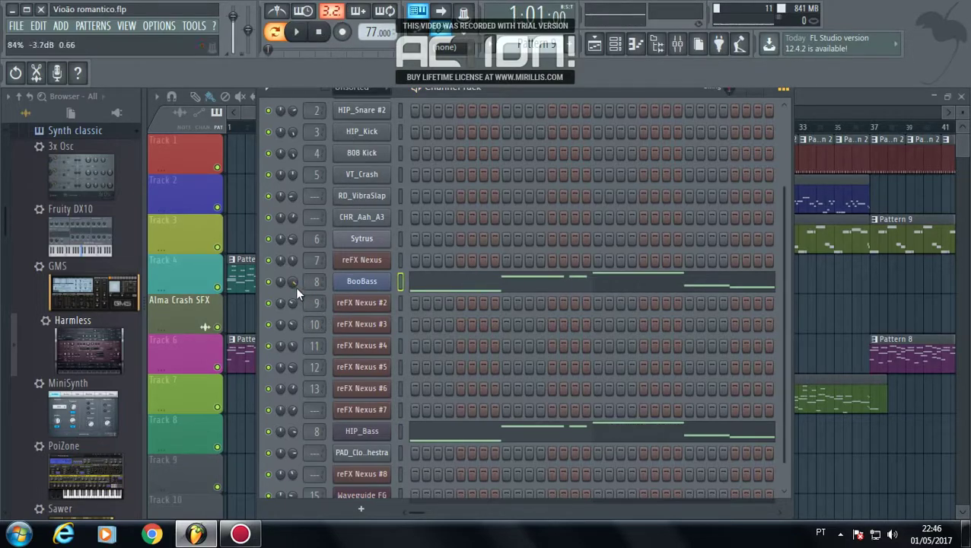
click(297, 31)
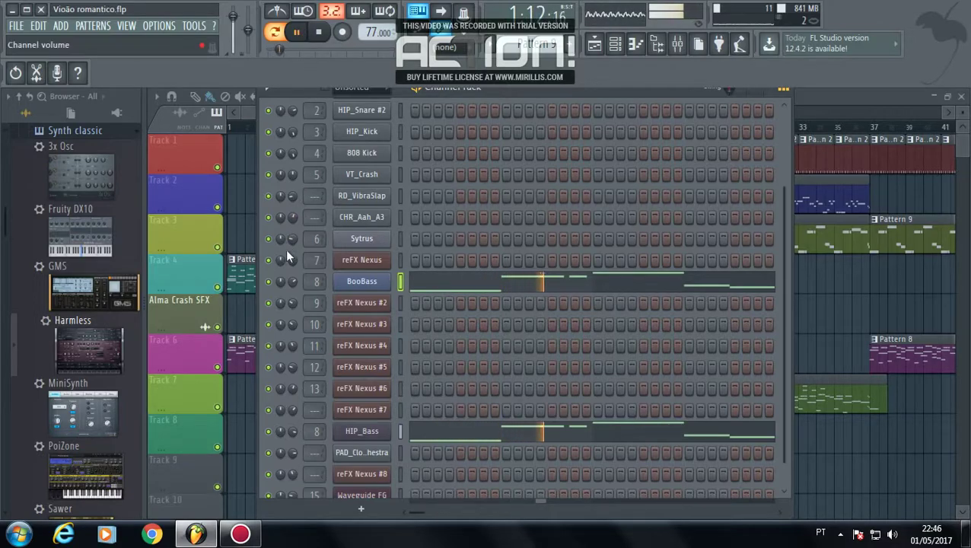
scroll(291, 280, down, 5)
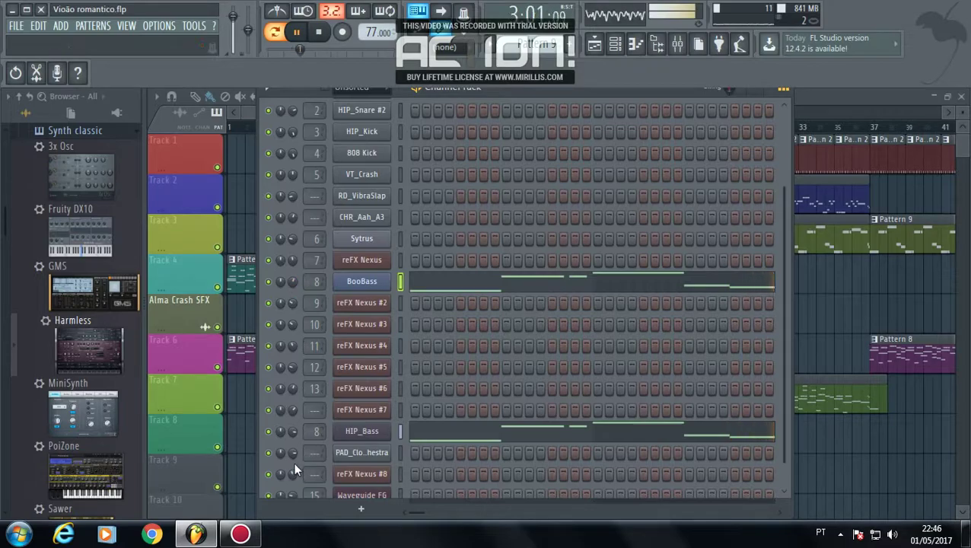
scroll(292, 433, down, 2)
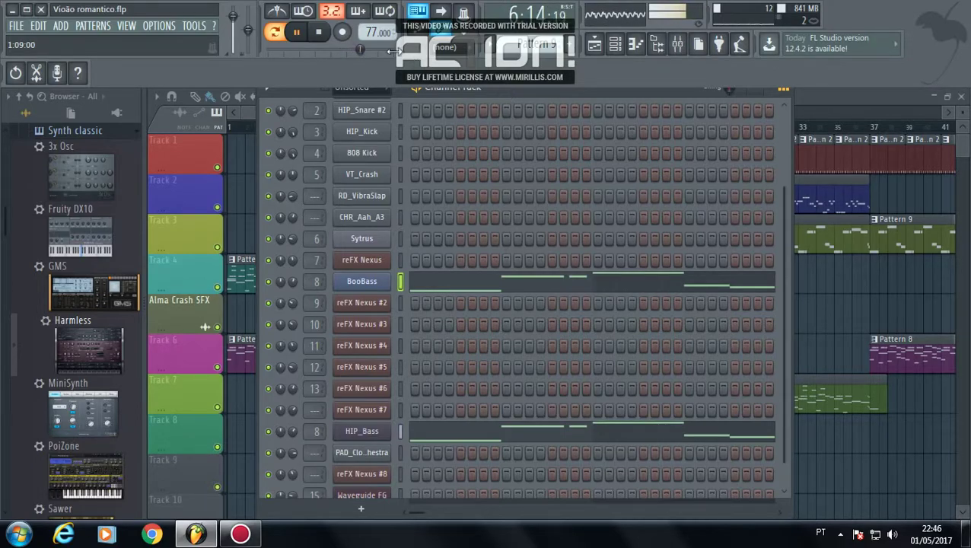
Step: Clear the channel rack from the playlist and play the song arrangement from just before bar 5, stopping after bar 9
click(319, 32)
drag(528, 93, 451, 250)
click(283, 122)
click(296, 32)
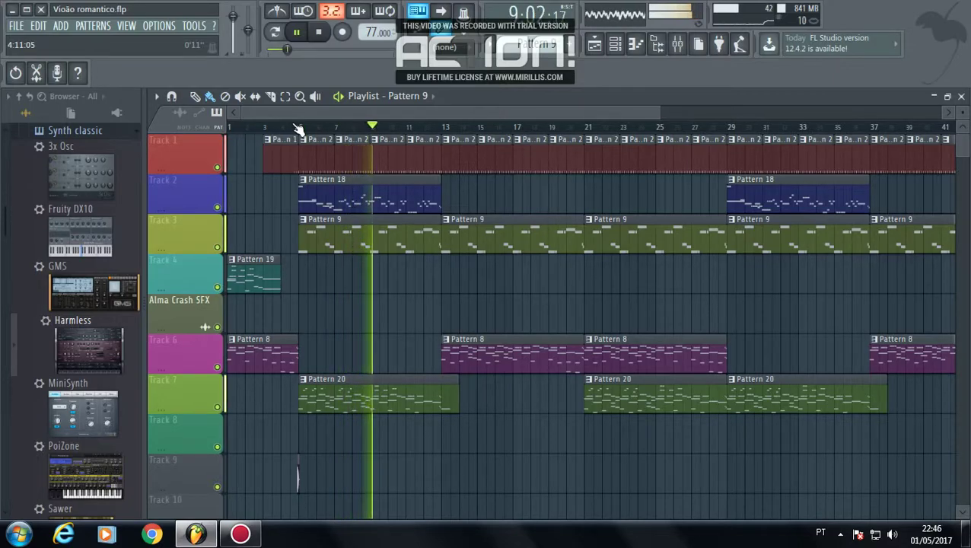
key(space)
Step: Audition the song's intro from bar 1, where Patterns 19 and 8 play together, and stop playback
scroll(236, 140, up, 8)
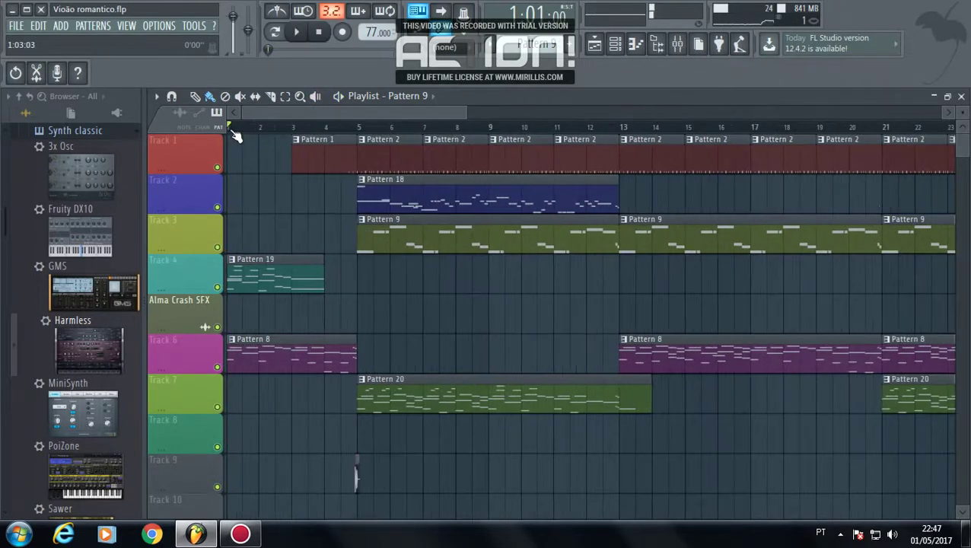
scroll(268, 129, down, 3)
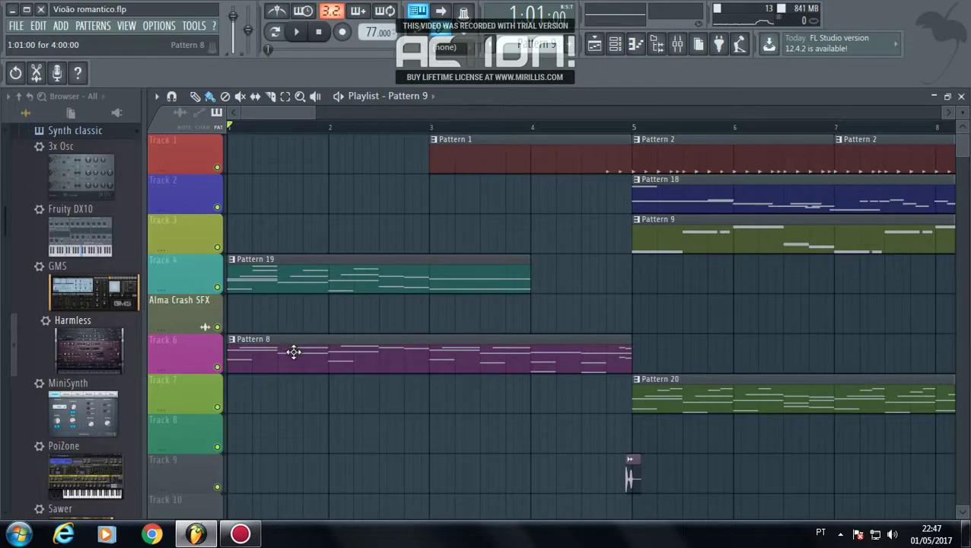
click(292, 31)
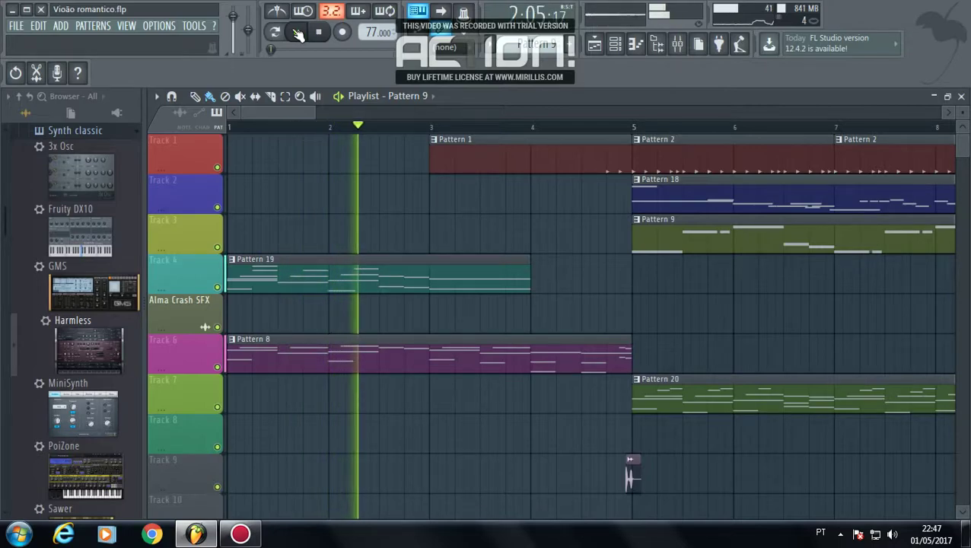
key(space)
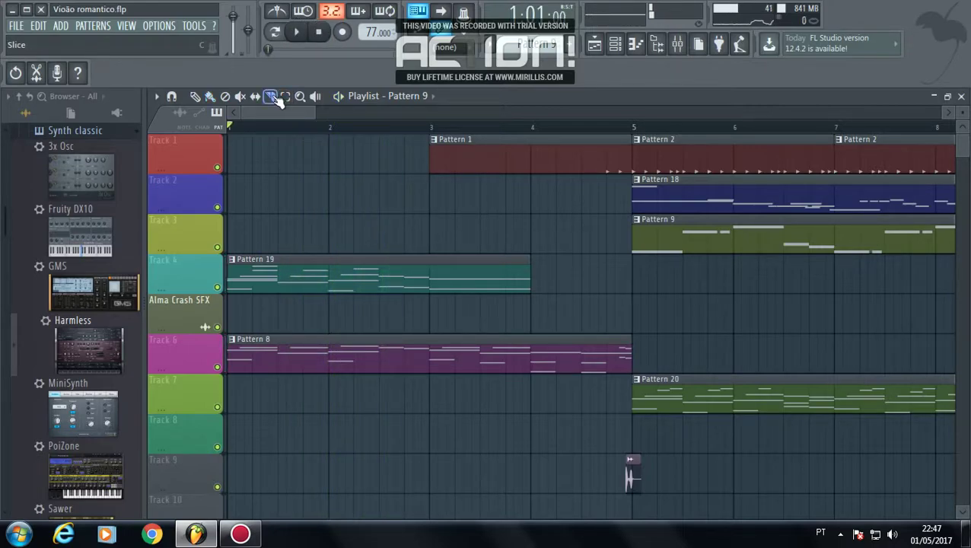
Step: Slice the first Pattern 8 clip on Track 6 at bar 3 and delete the part before the cut
scroll(439, 129, up, 4)
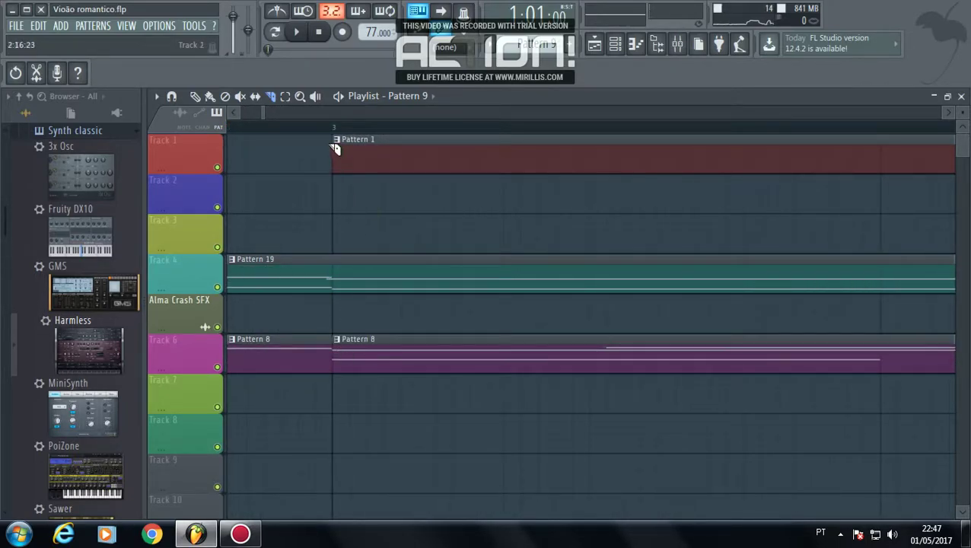
scroll(338, 127, down, 5)
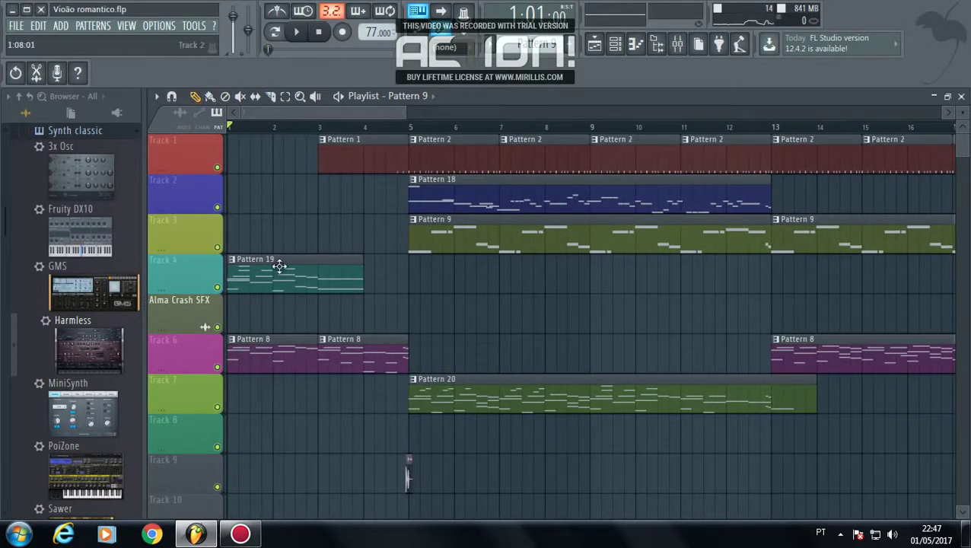
right_click(262, 346)
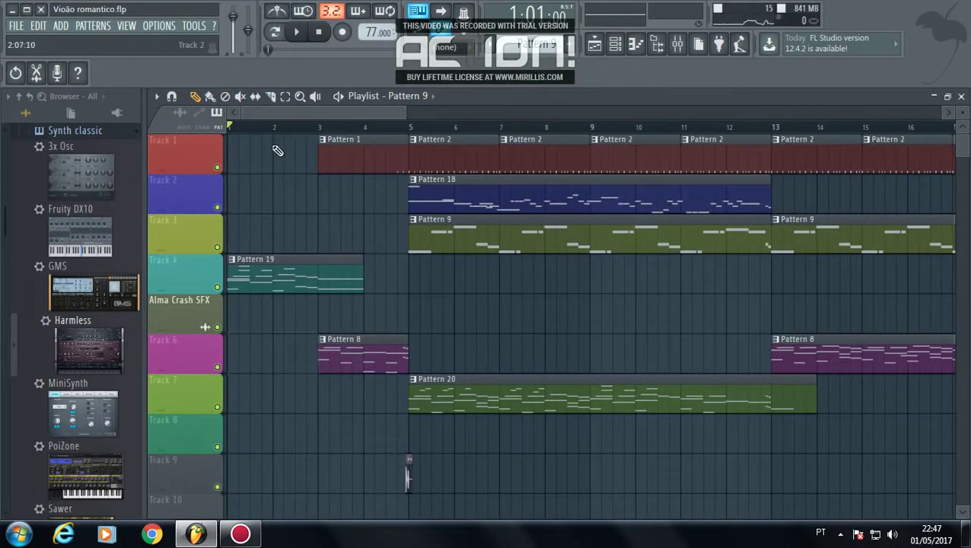
Step: Play the arrangement from the start through bar 12 to audition the shortened intro, and stop playback
click(299, 34)
scroll(450, 130, down, 2)
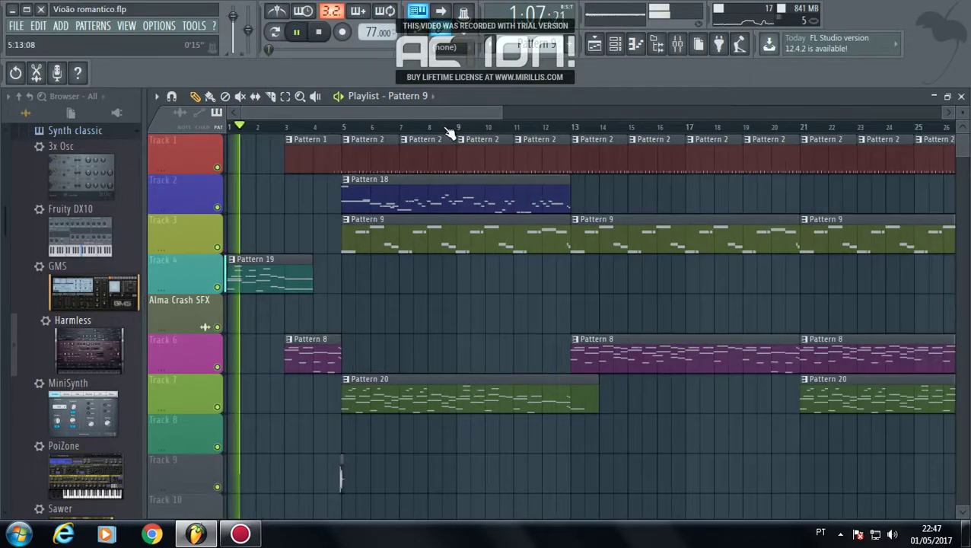
scroll(450, 131, down, 2)
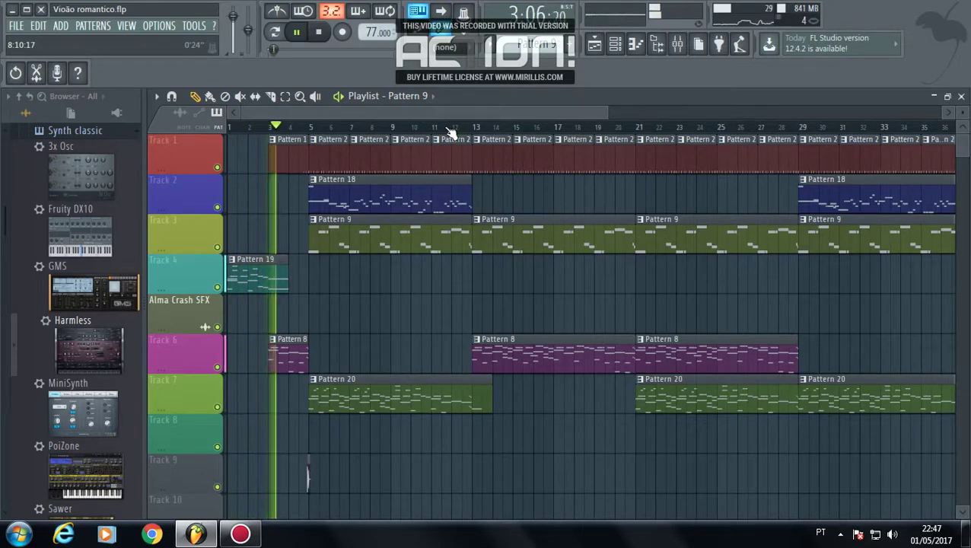
scroll(450, 131, down, 1)
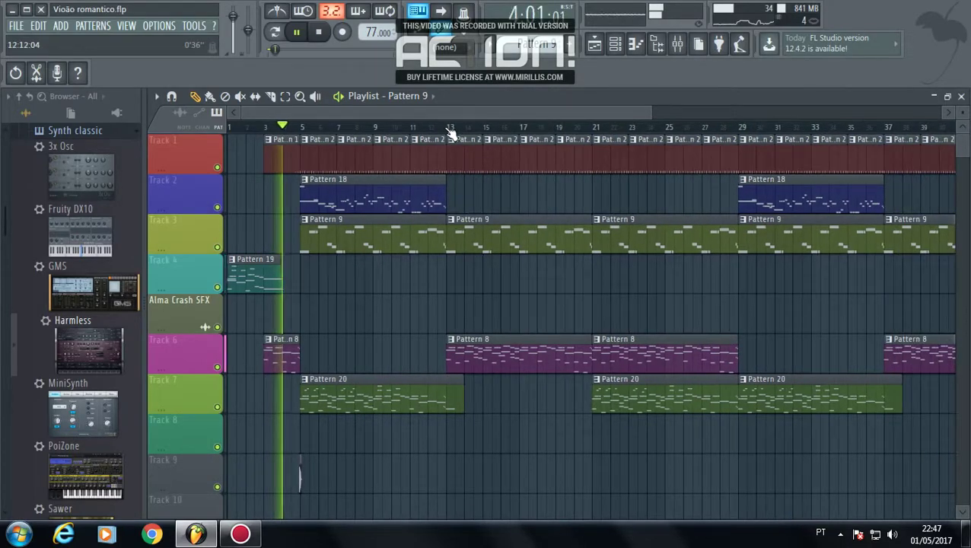
scroll(450, 131, down, 1)
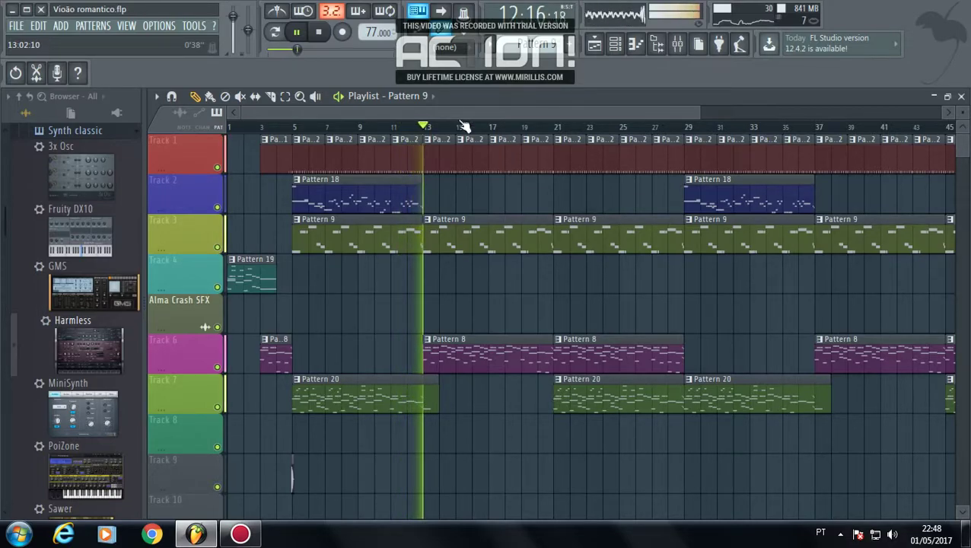
key(space)
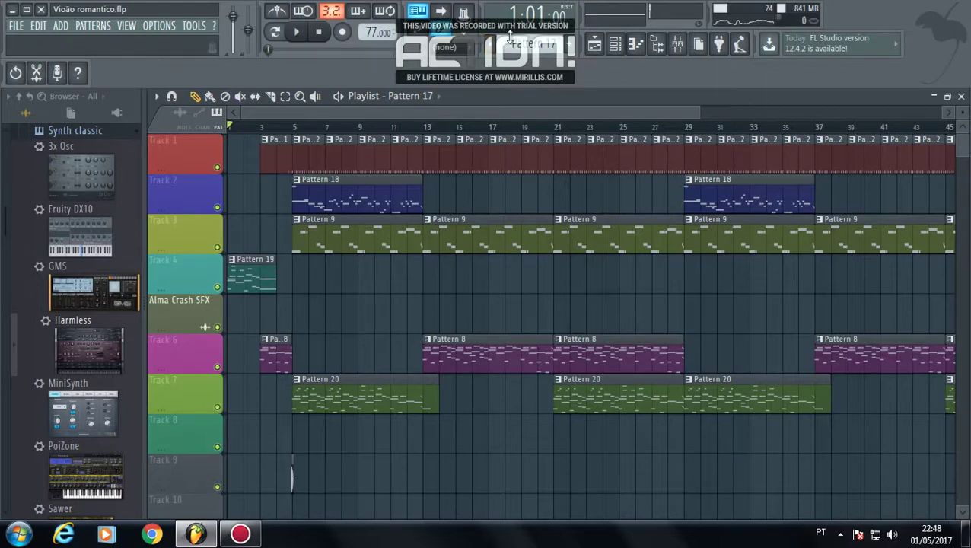
Step: Open the enlarged channel rack on Pattern 18, audition its melody and adjust the reFX Nexus #8 channel volume
click(615, 43)
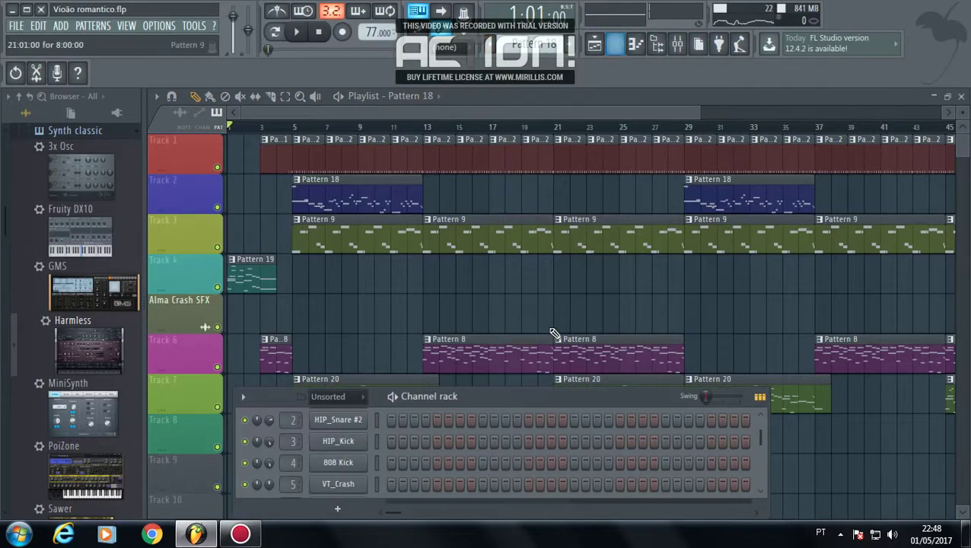
drag(532, 405, 550, 98)
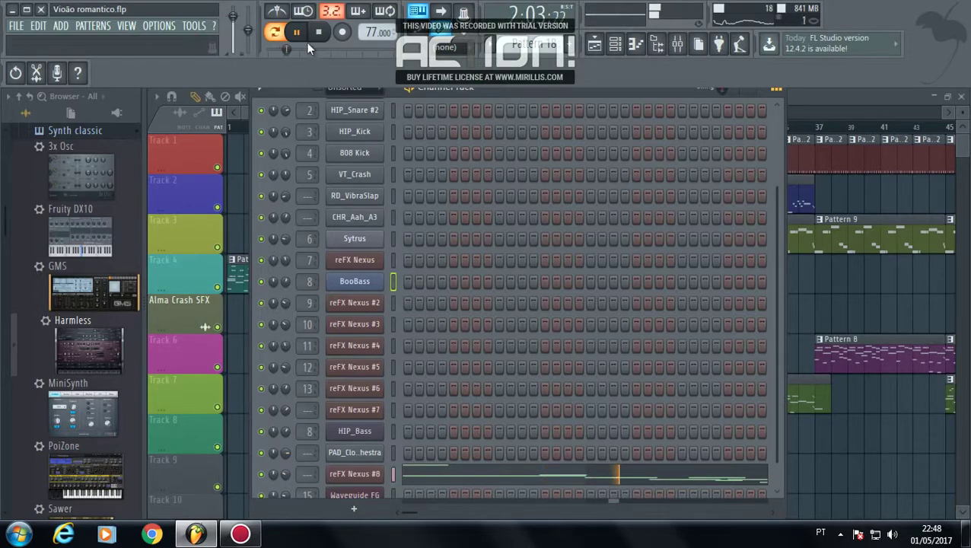
click(284, 471)
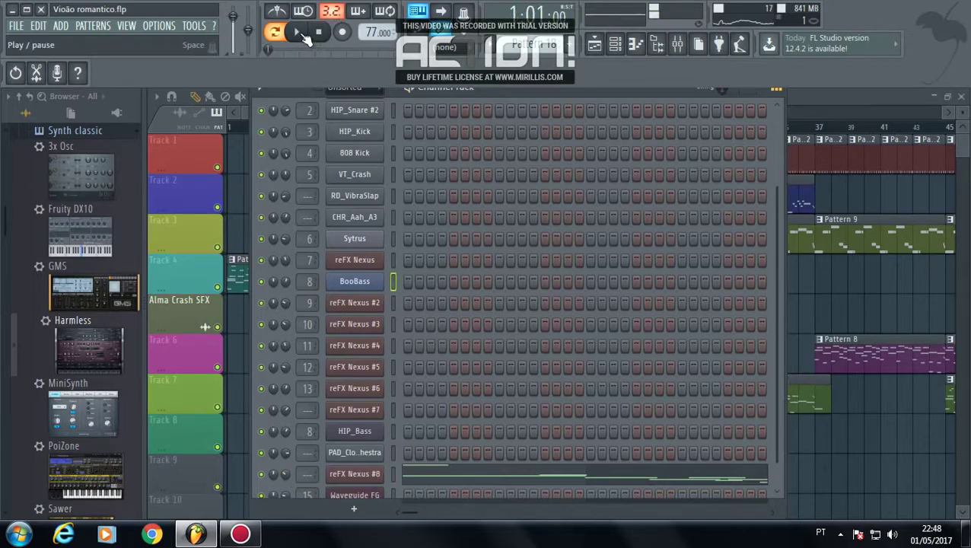
Step: Move the channel rack out of the way and play the whole arrangement through to about bar 37
click(528, 88)
drag(527, 95, 567, 541)
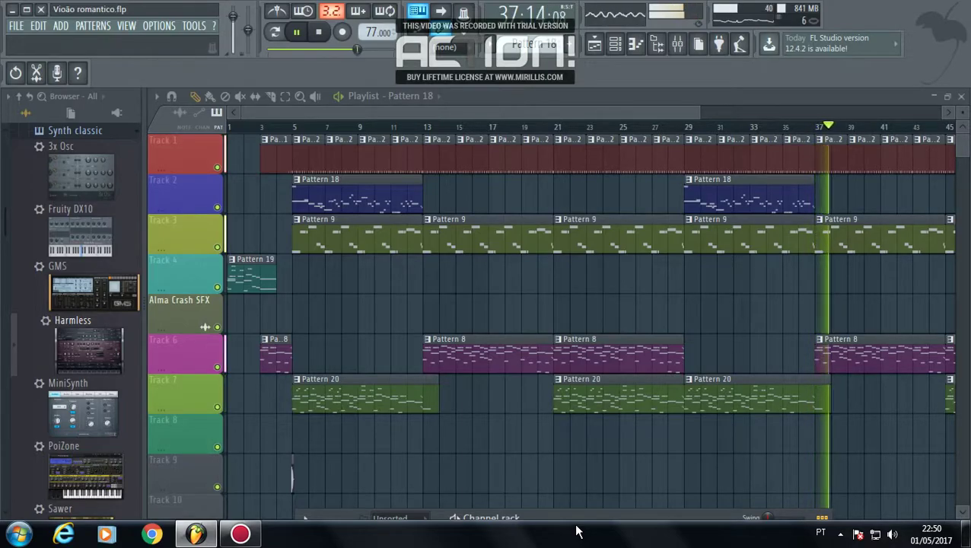
click(320, 32)
Step: Delete the Pattern 8 clip between bars 21 and 29 on Track 6 and audition that section
right_click(585, 335)
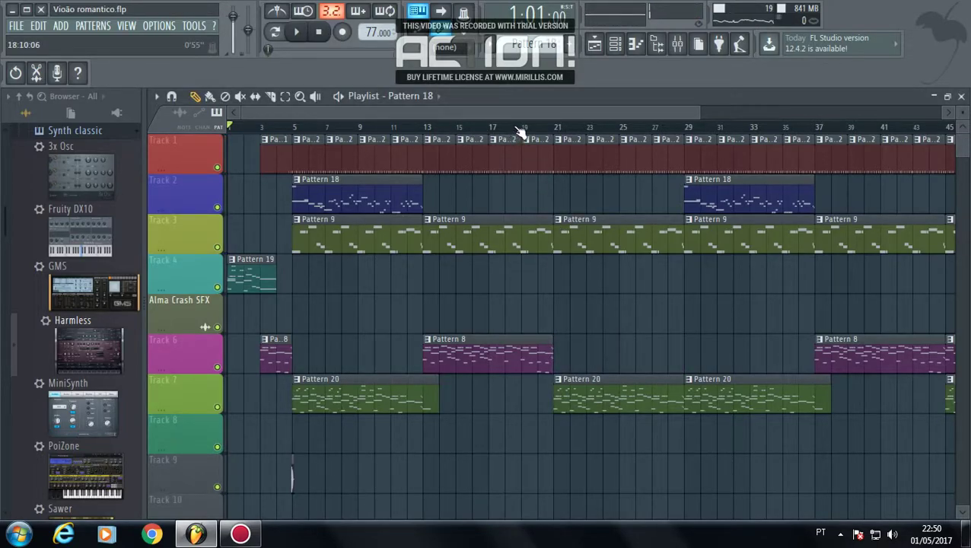
click(295, 35)
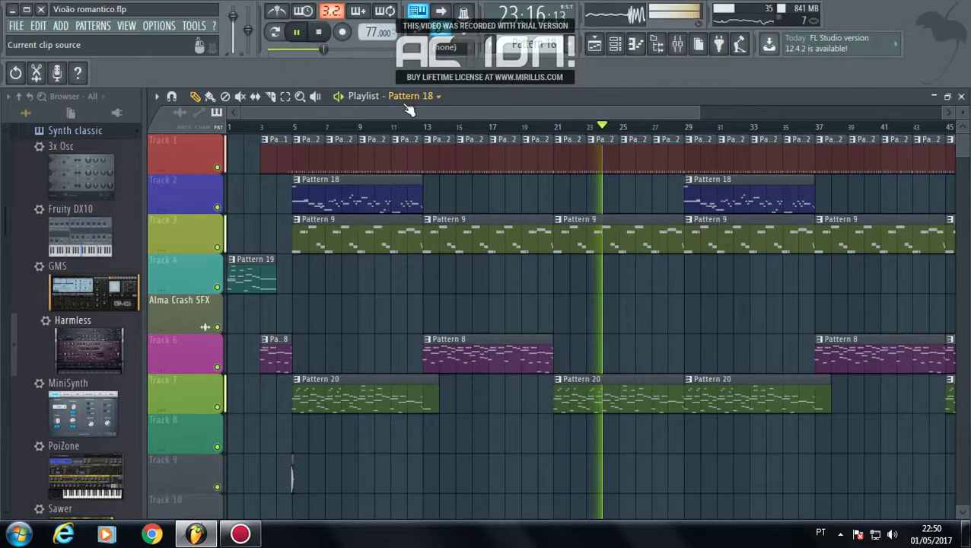
click(319, 35)
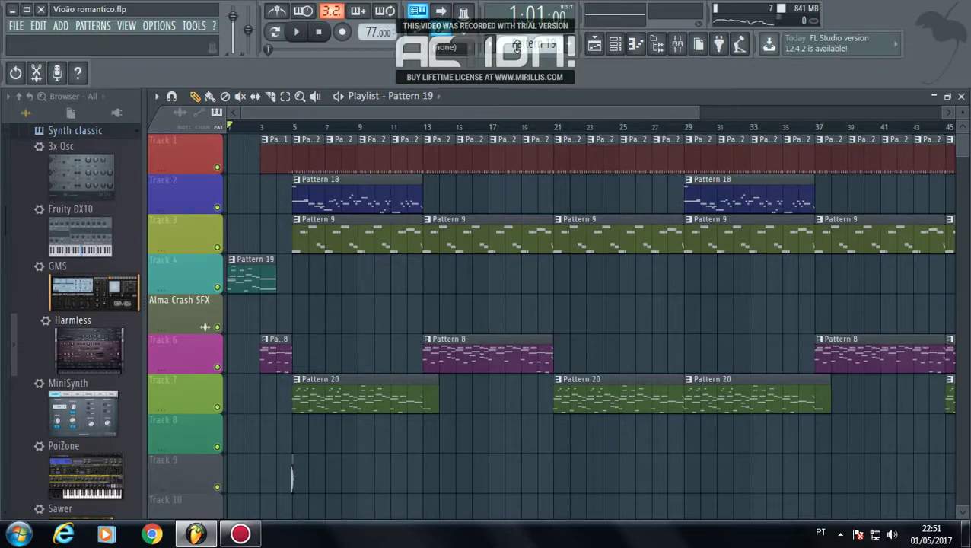
Step: Place a Pattern 19 clip on Track 4 and align its start exactly with bar 13
click(425, 278)
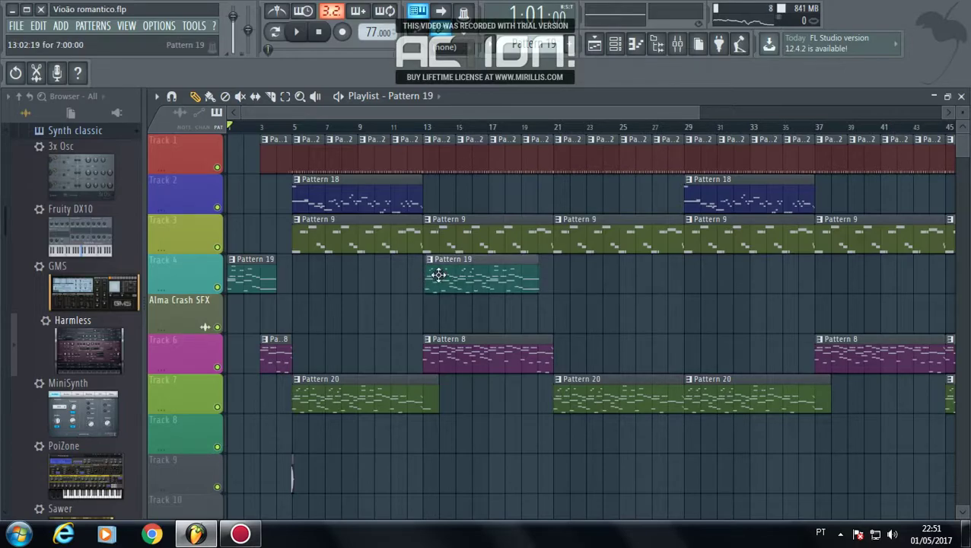
drag(438, 275, 448, 275)
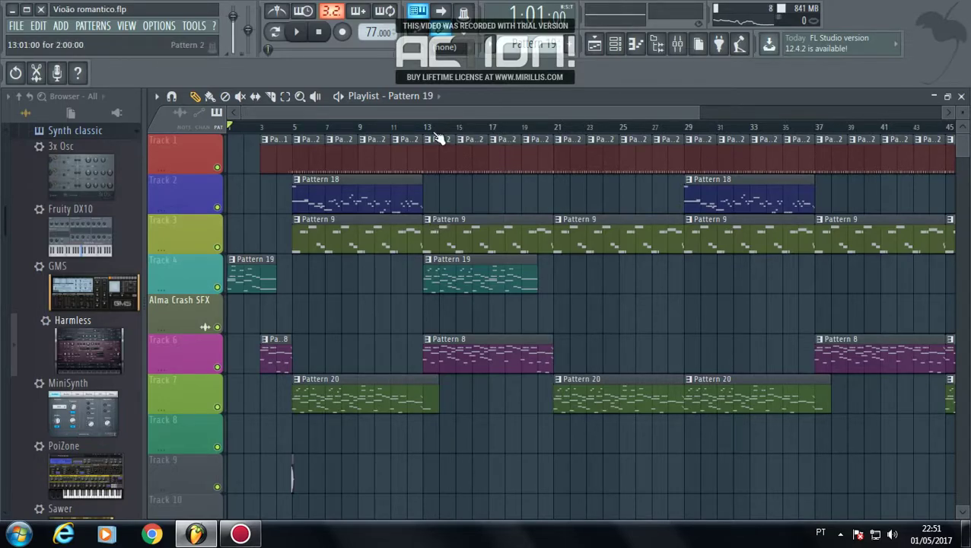
scroll(428, 131, up, 10)
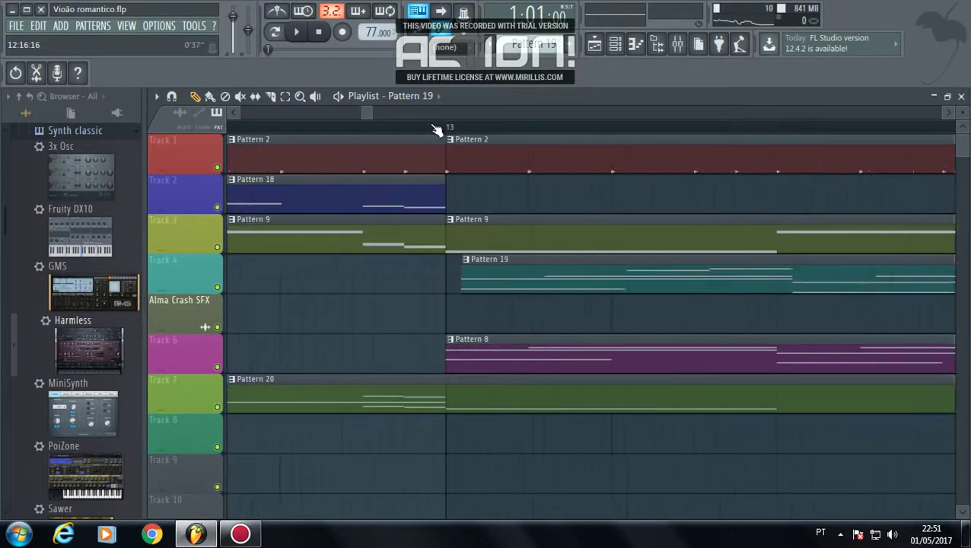
scroll(436, 131, up, 3)
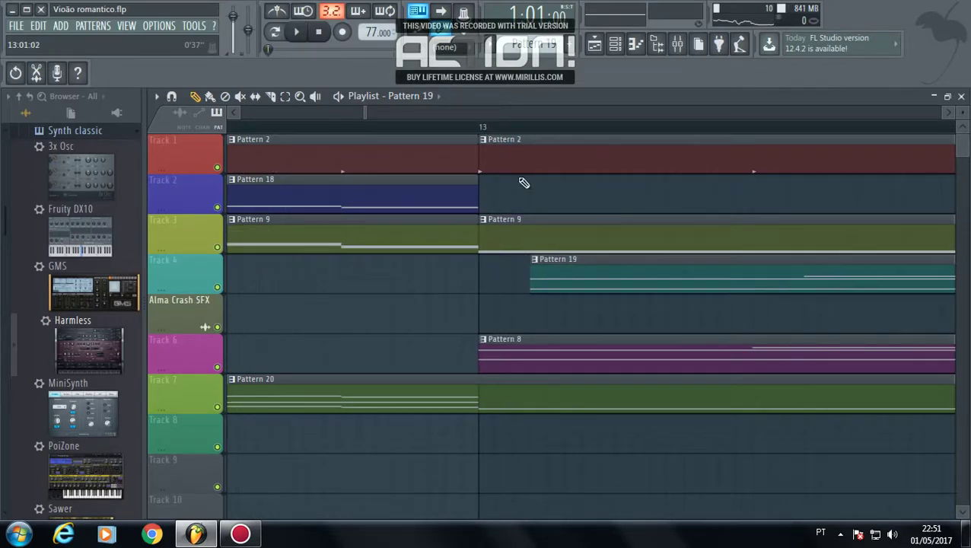
drag(552, 266, 515, 286)
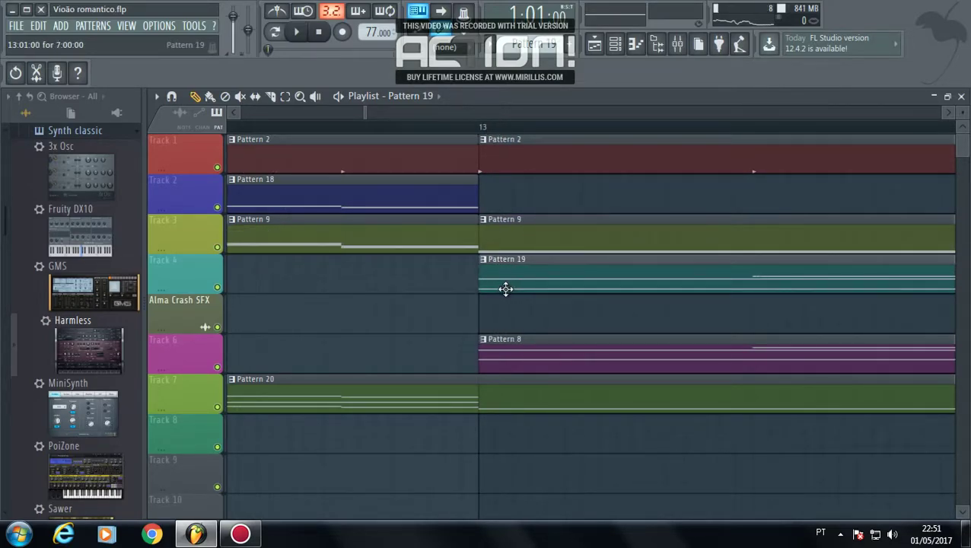
Step: Slice the Pattern 19 clip that starts at bar 13 on Track 4 at bar 17
scroll(571, 109, right, 3)
scroll(561, 139, down, 5)
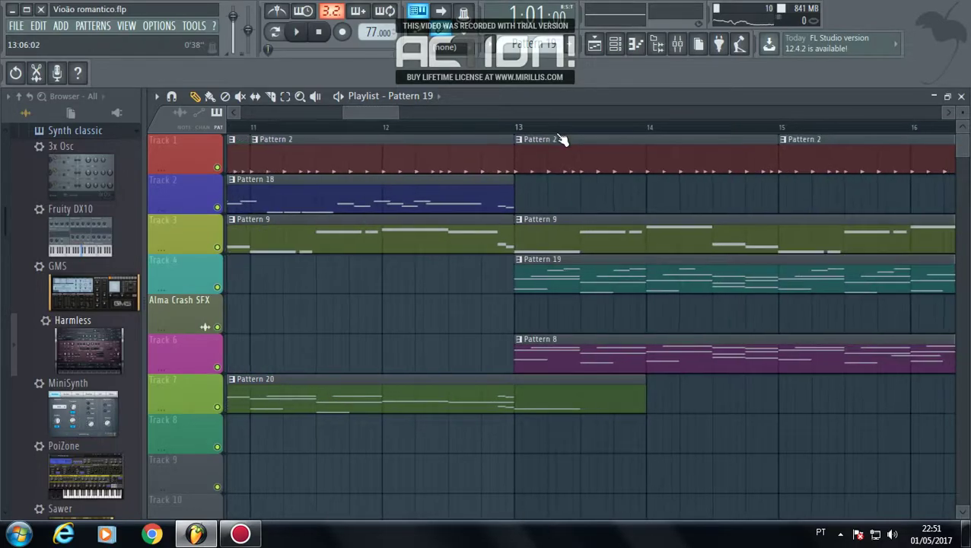
scroll(561, 139, down, 4)
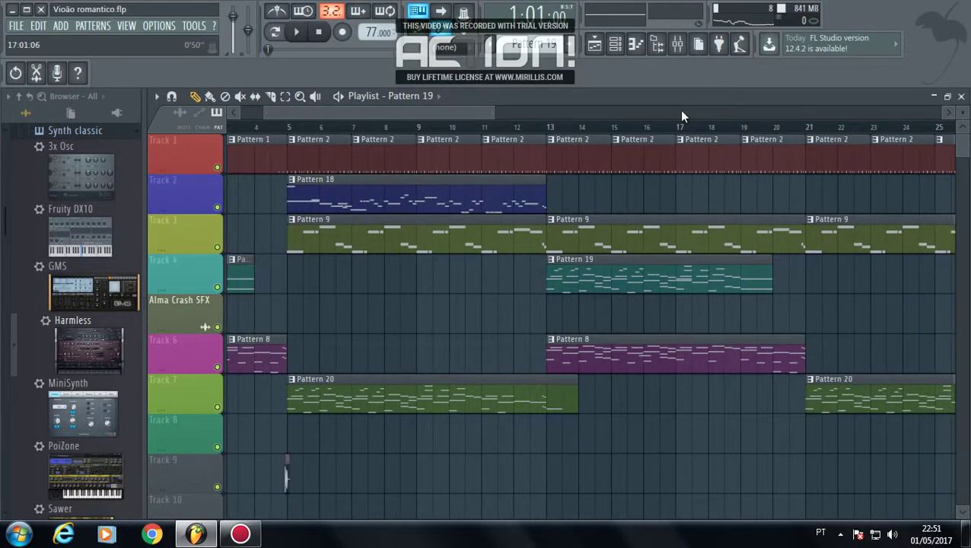
scroll(679, 110, right, 3)
scroll(387, 131, up, 8)
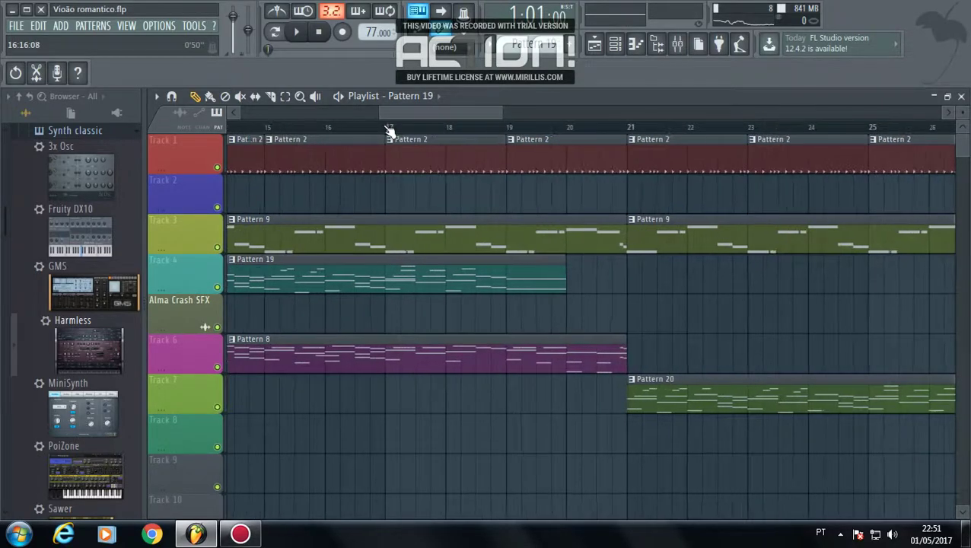
scroll(384, 127, up, 2)
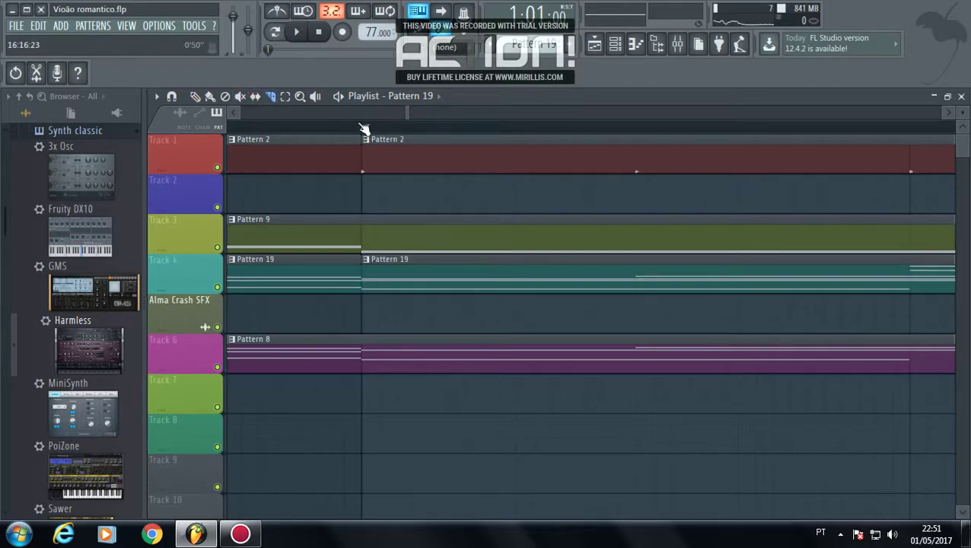
scroll(364, 127, down, 6)
drag(403, 116, 372, 114)
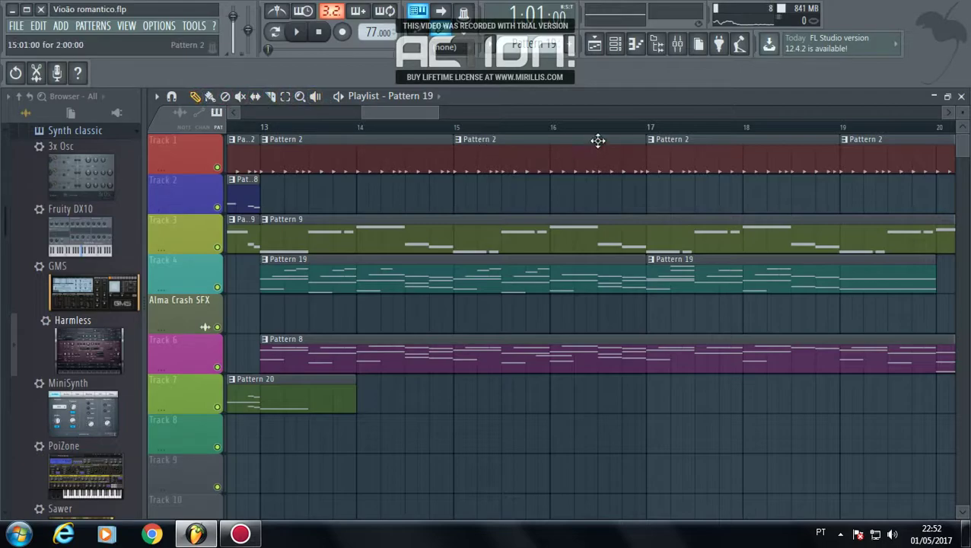
Step: Slice the Pattern 19 clip on Track 4 at bar 15 and delete the piece between bars 13 and 15
scroll(613, 131, down, 3)
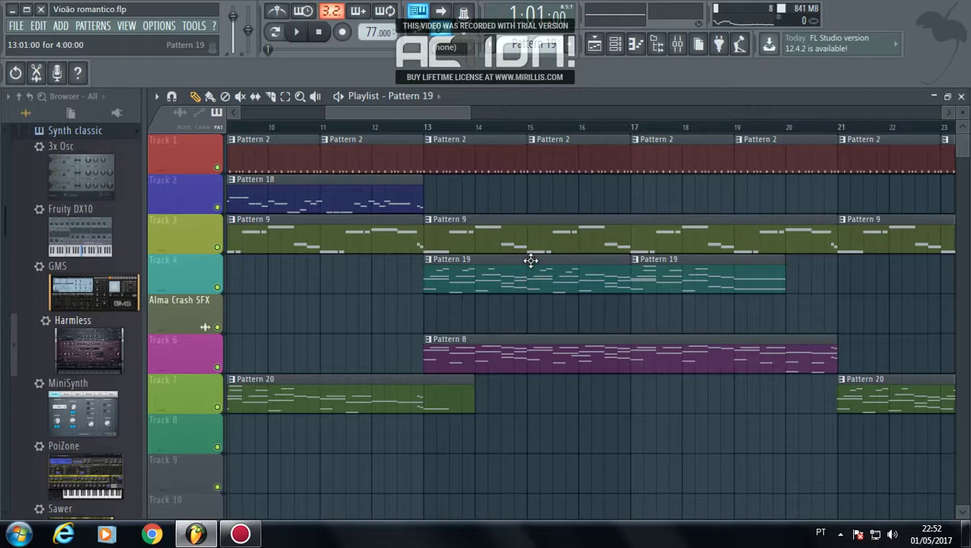
scroll(534, 140, up, 5)
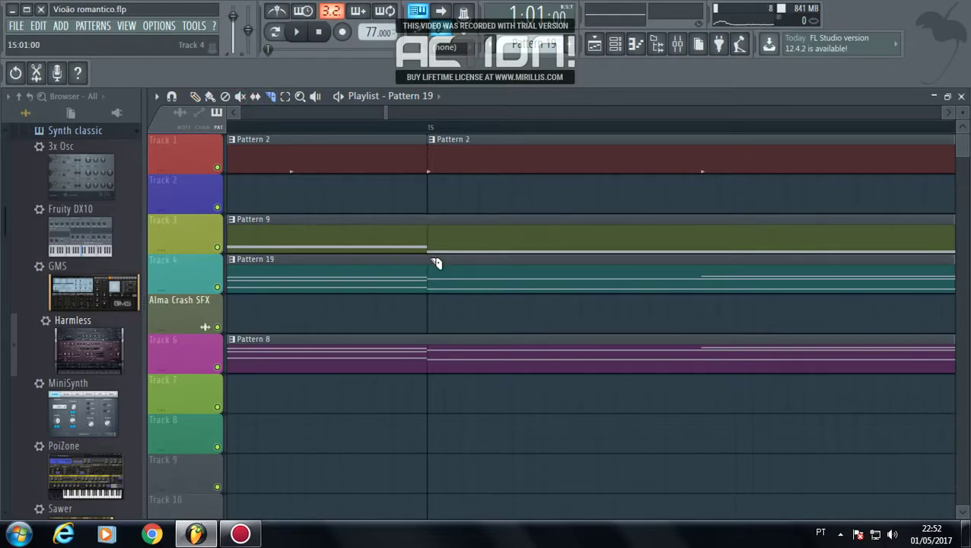
scroll(457, 125, down, 5)
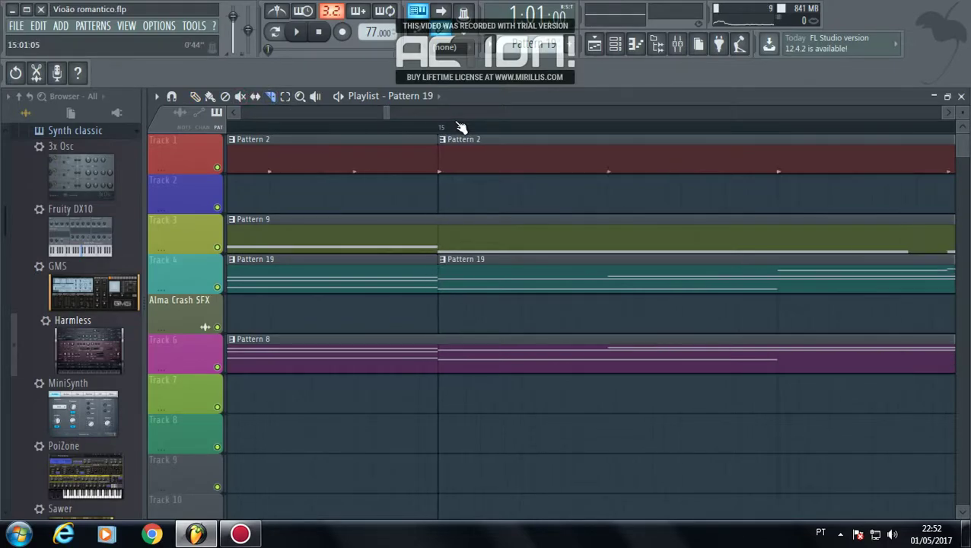
scroll(456, 125, down, 1)
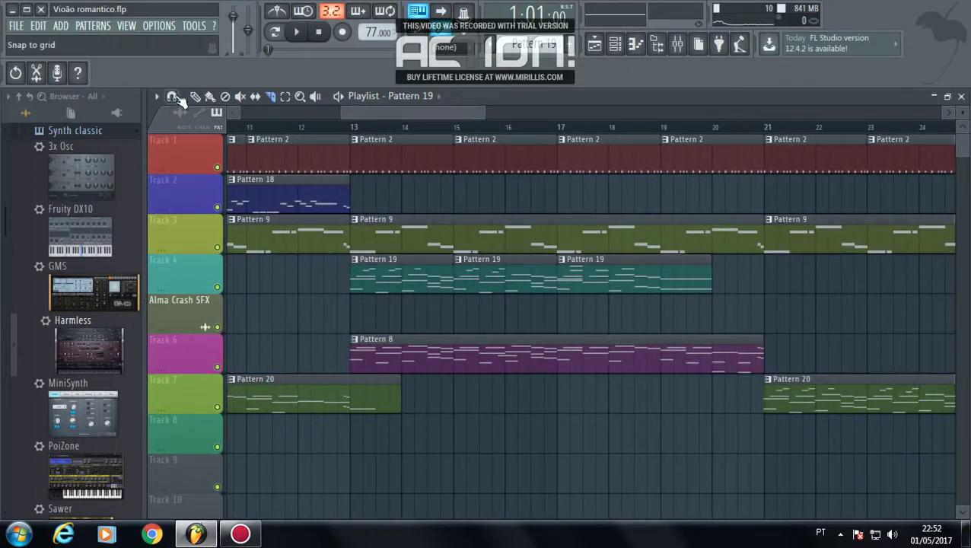
right_click(404, 271)
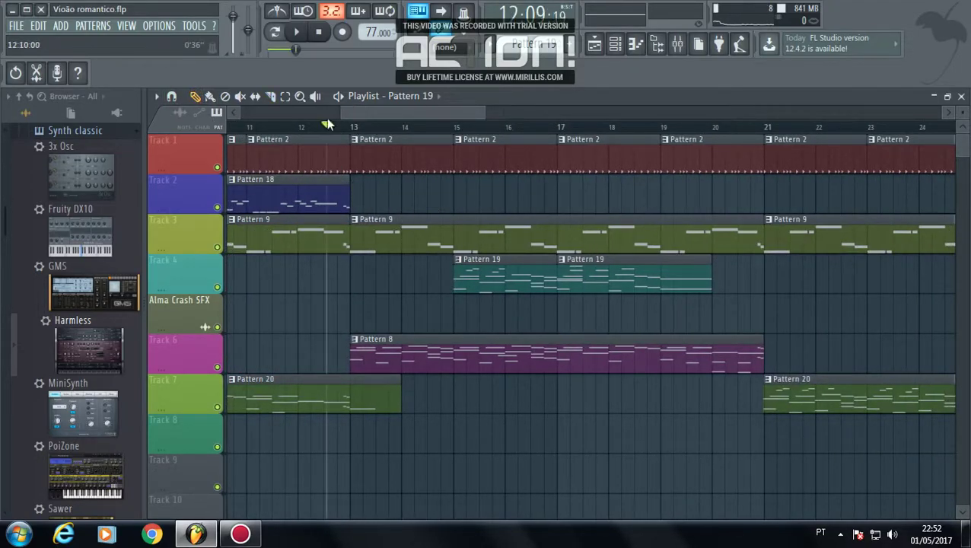
Step: Play the arrangement from the middle of bar 12 to about bar 30 to check the shortened Pattern 19 section
click(297, 33)
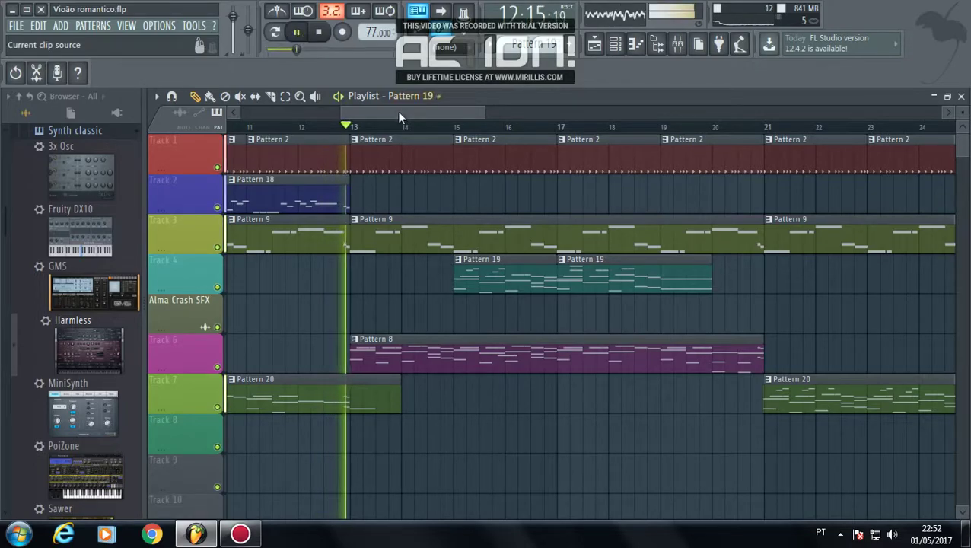
drag(397, 108, 401, 116)
scroll(358, 133, down, 2)
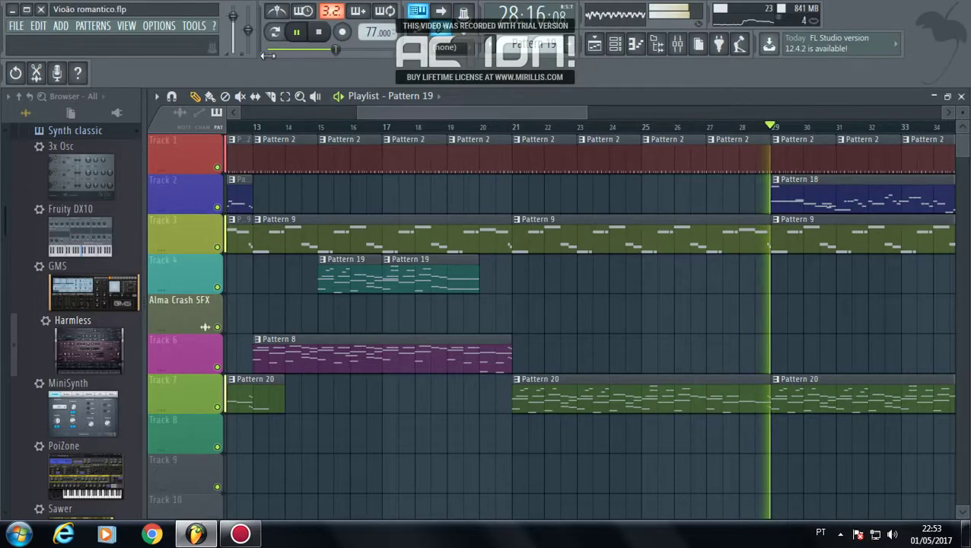
drag(443, 112, 532, 111)
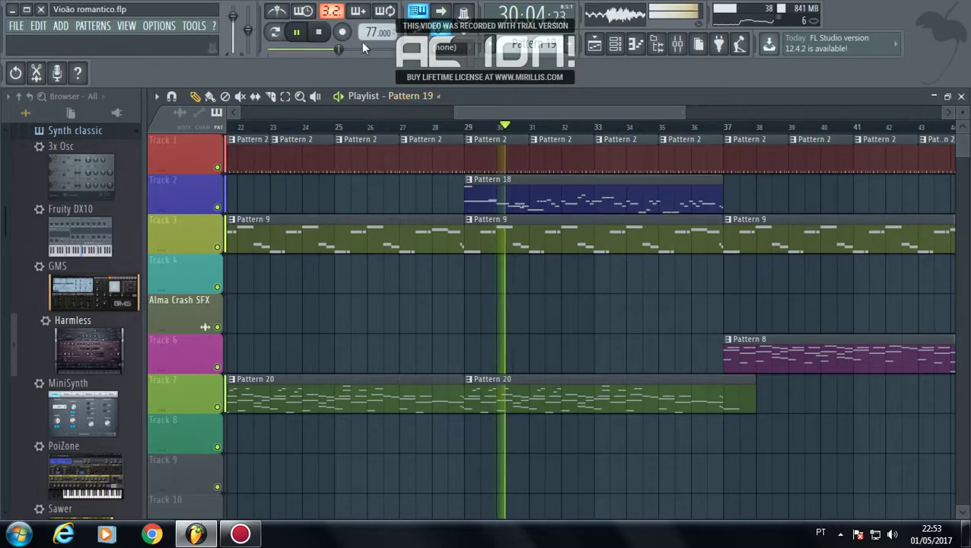
key(space)
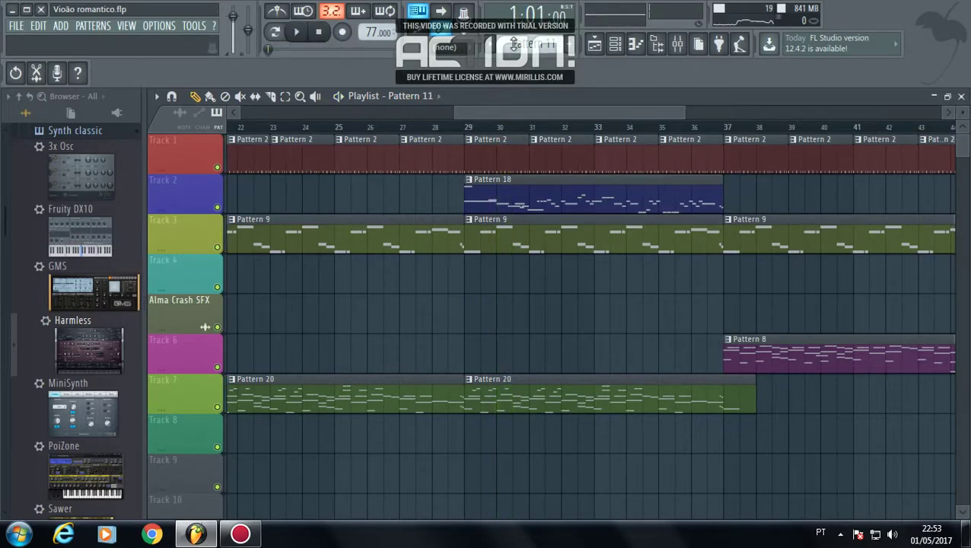
Step: Replace the Pattern 20 clip at bar 29 on Track 7 with a Pattern 8 clip on Track 6 starting exactly at bar 29
right_click(501, 395)
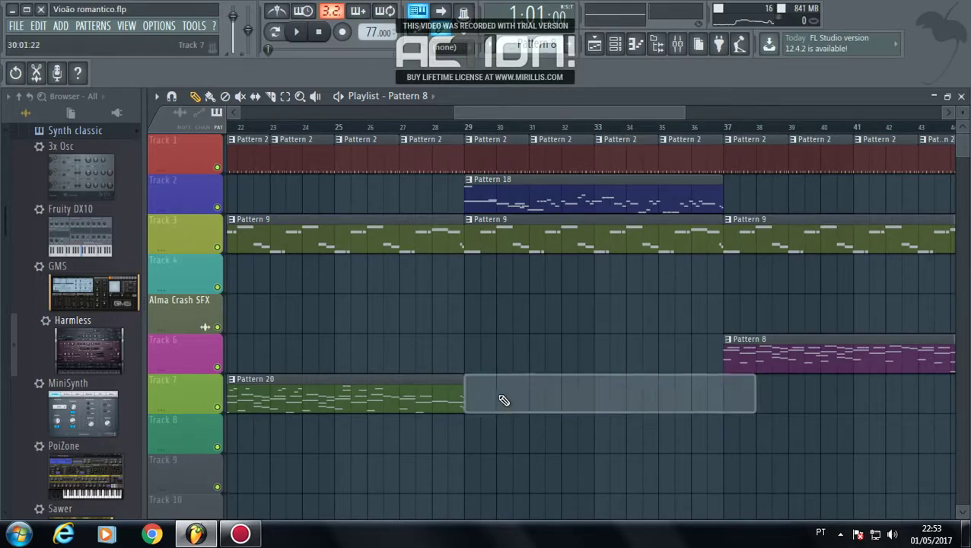
click(466, 351)
drag(489, 350, 477, 350)
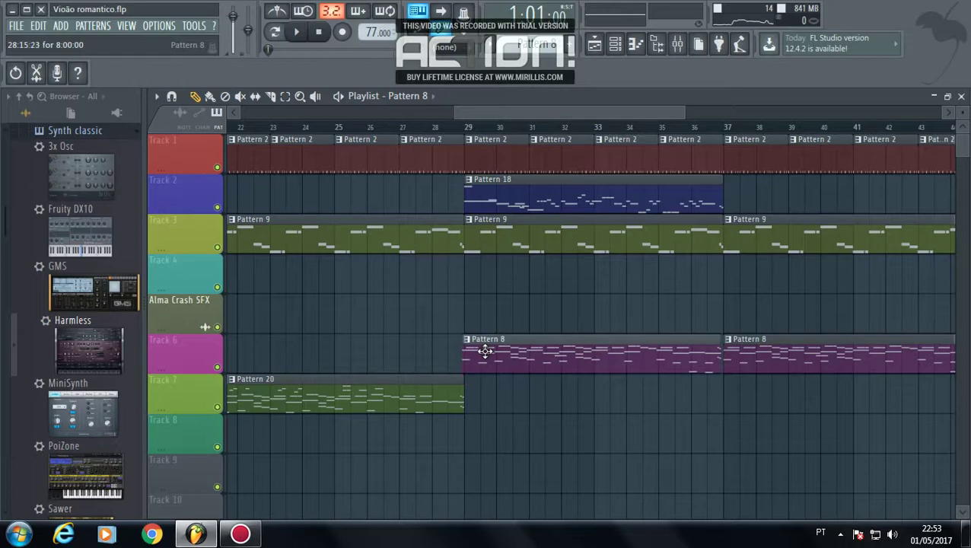
scroll(470, 131, up, 6)
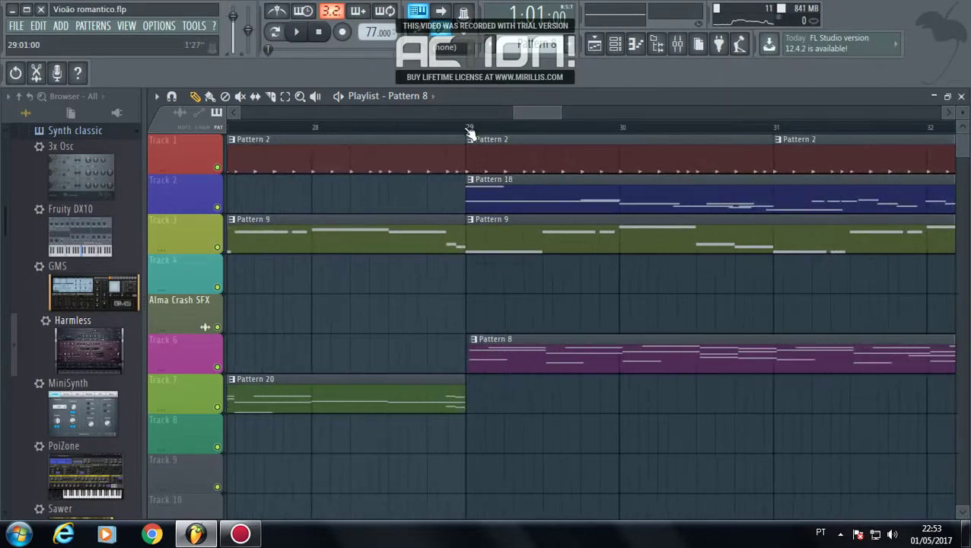
scroll(471, 134, up, 3)
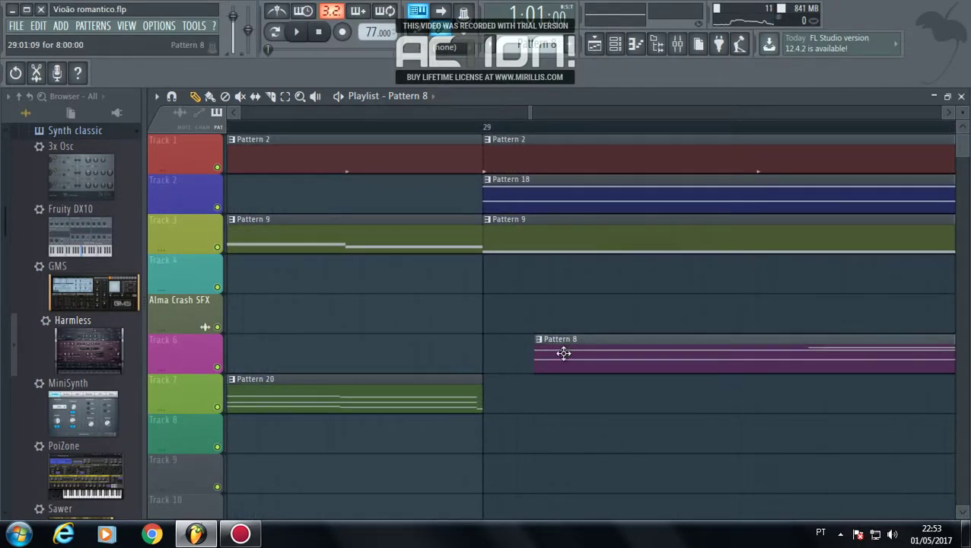
drag(529, 363, 523, 363)
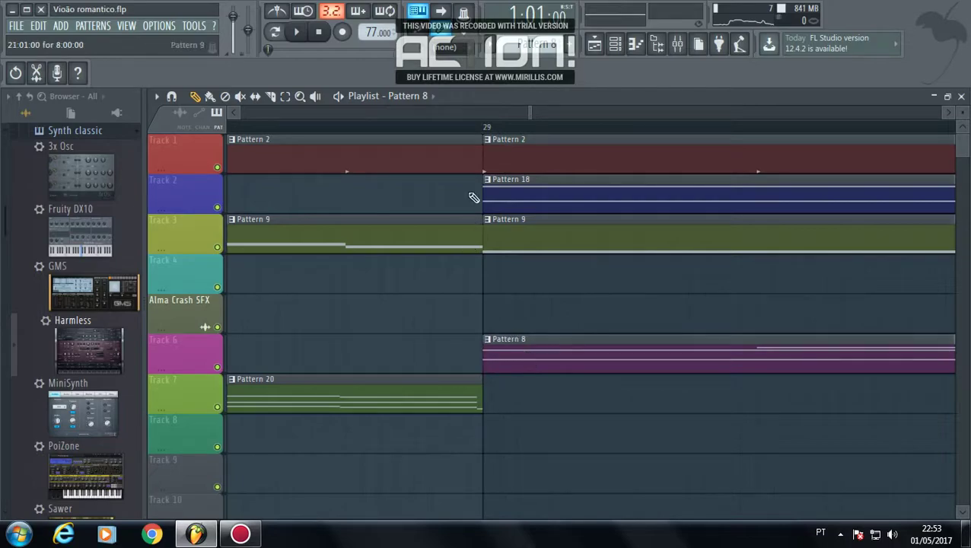
Step: Audition the arrangement from about bar 27 to bar 39 to hear the added Pattern 8 clip
scroll(498, 124, down, 3)
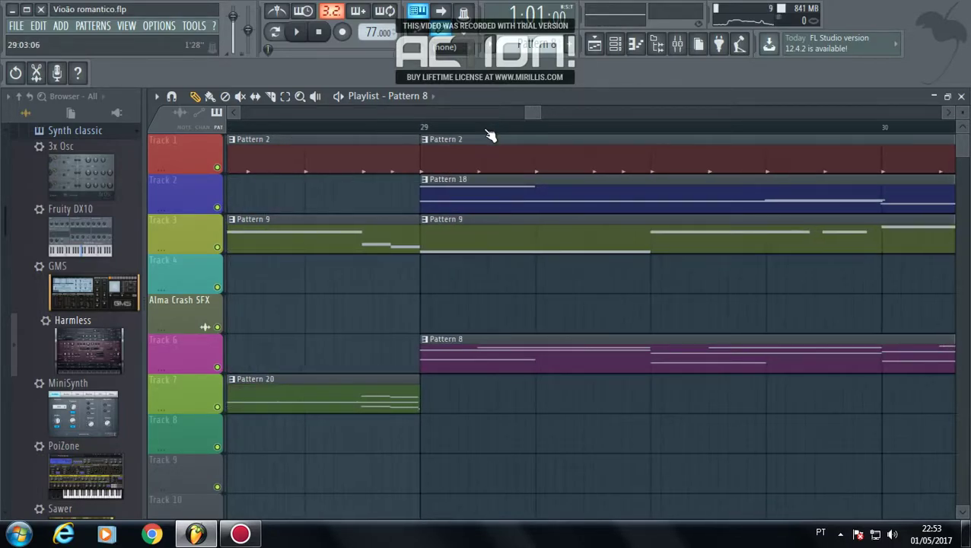
scroll(489, 136, down, 3)
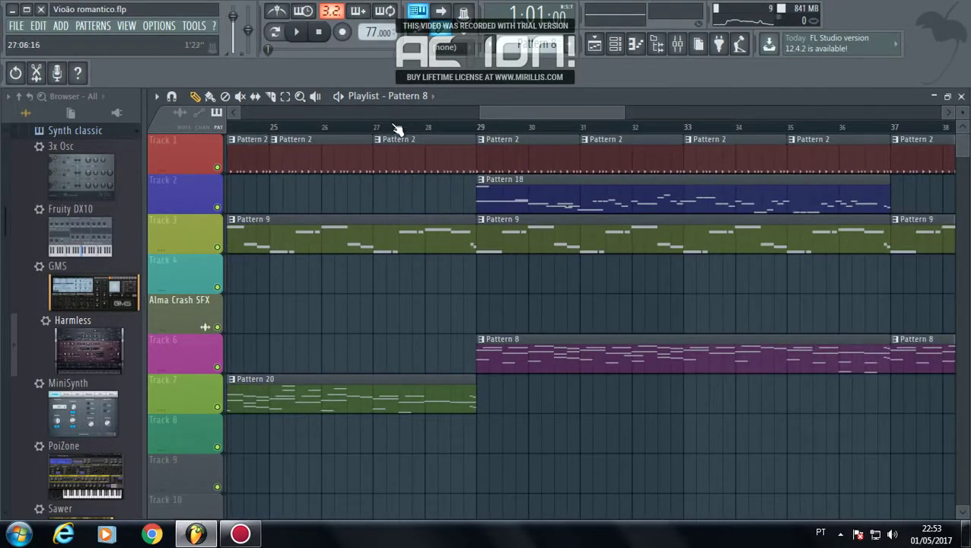
click(298, 32)
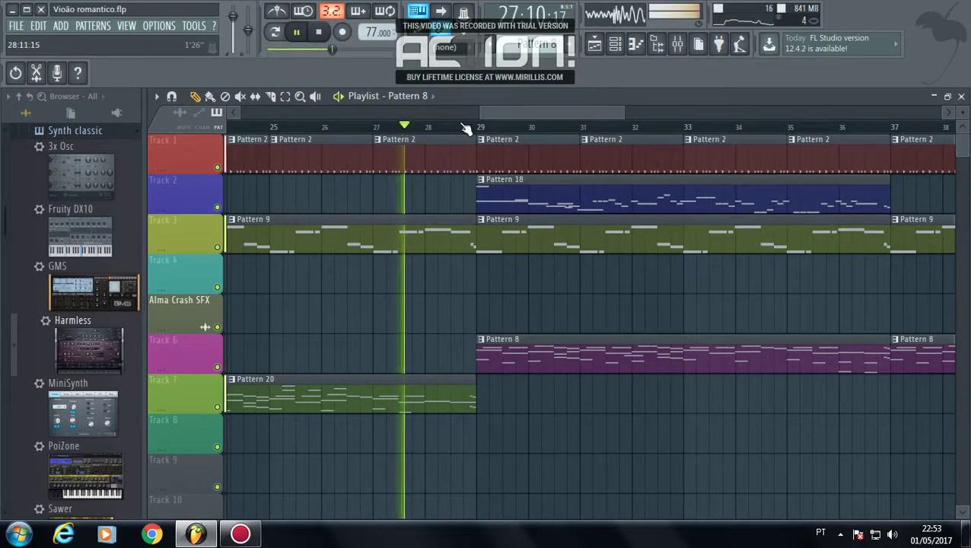
scroll(466, 128, down, 1)
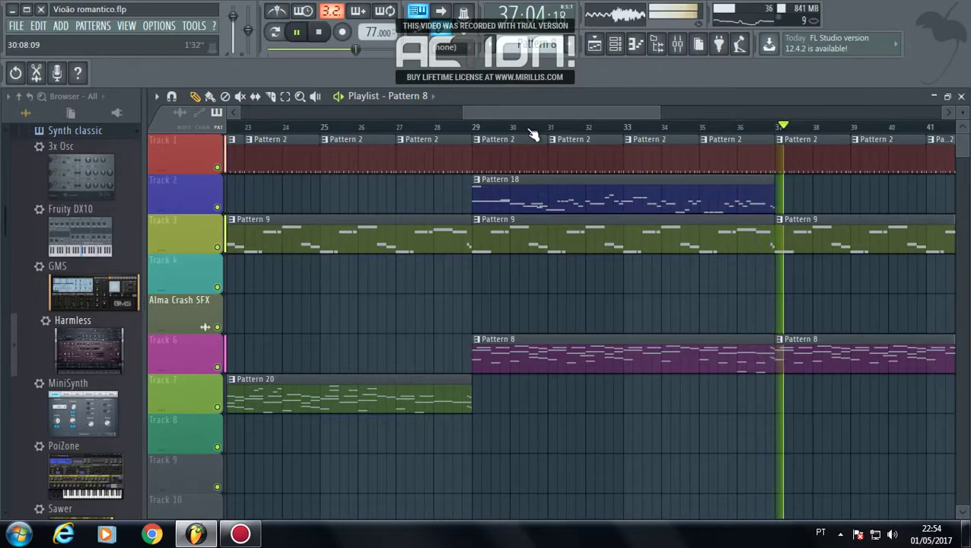
scroll(532, 133, down, 2)
scroll(532, 133, down, 2)
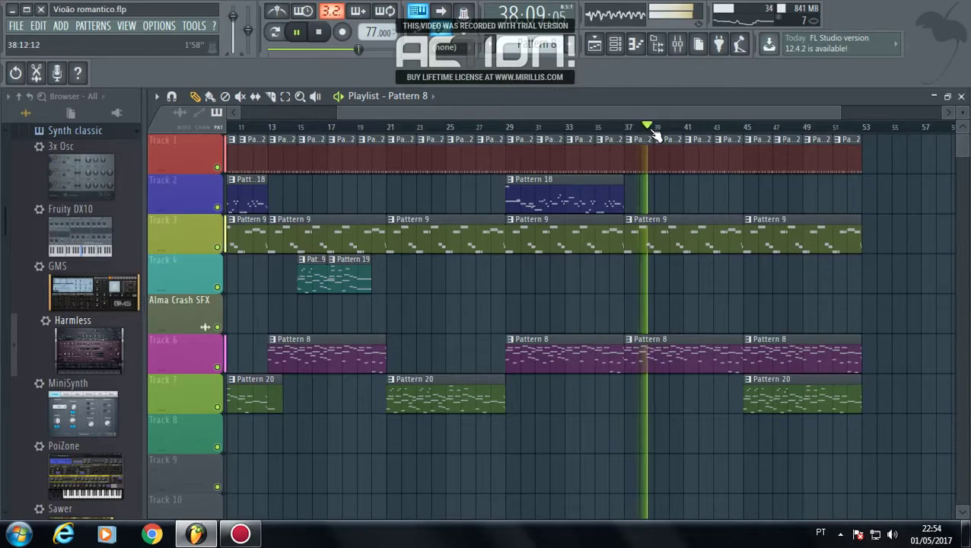
scroll(656, 133, up, 4)
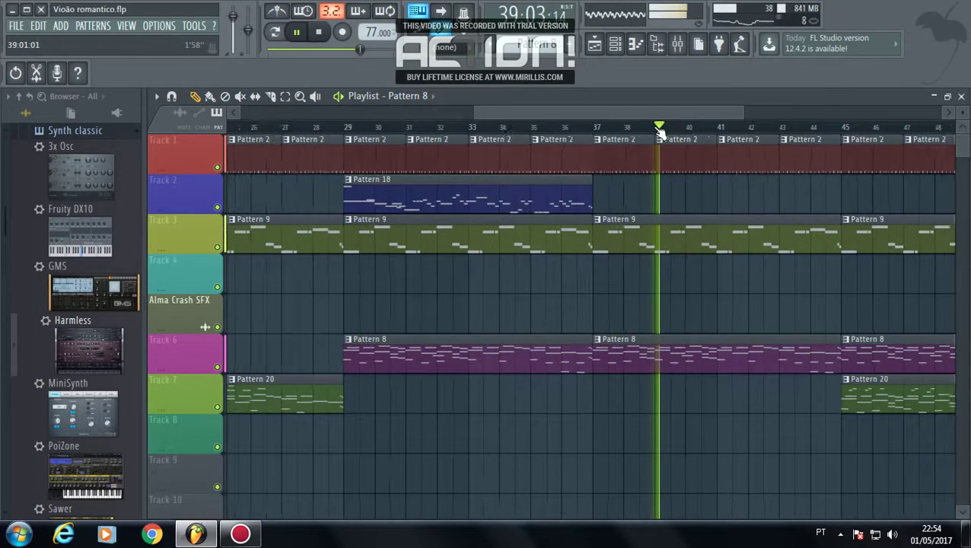
scroll(659, 134, down, 1)
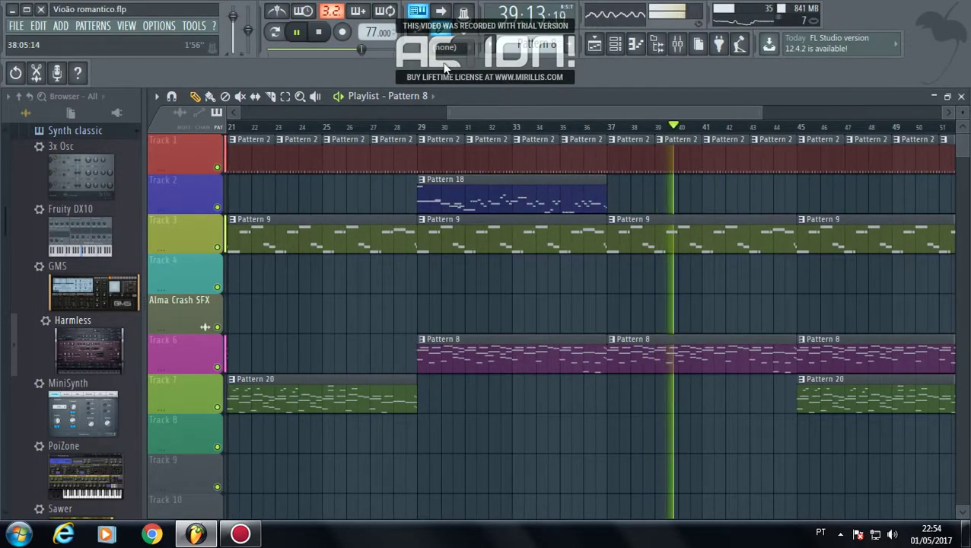
key(space)
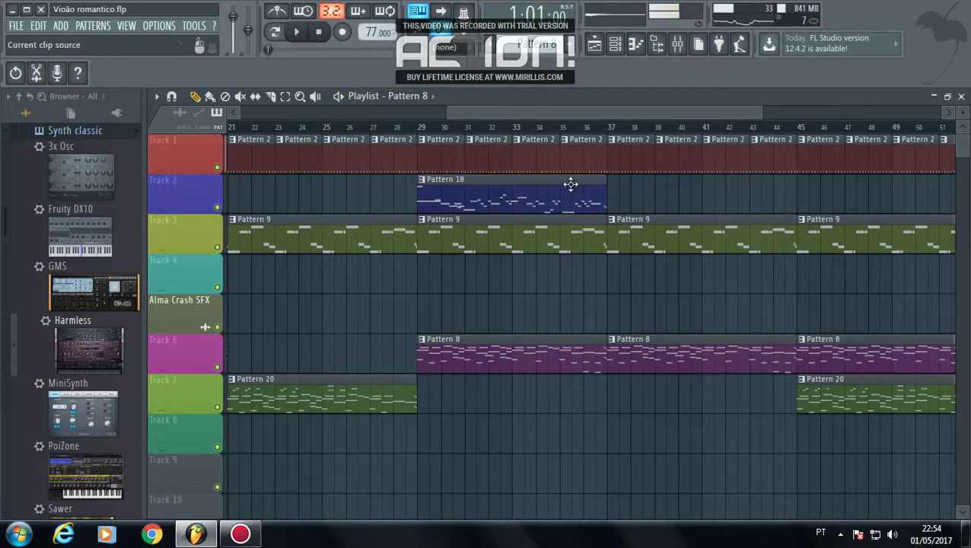
Step: Delete the Pattern 8 clips at bars 37 and 45 on Track 6 and place a Pattern 20 clip on Track 7 exactly at bar 37
right_click(824, 347)
right_click(739, 346)
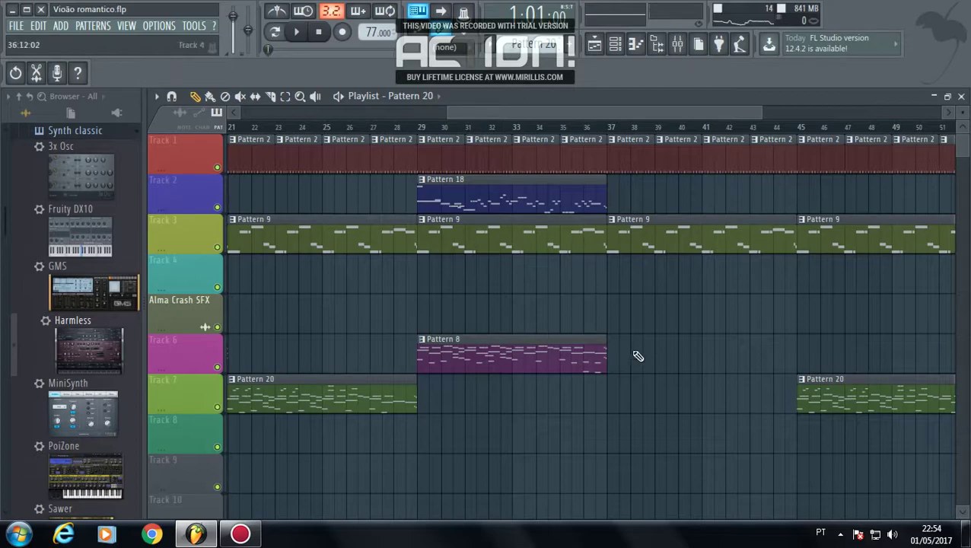
click(621, 398)
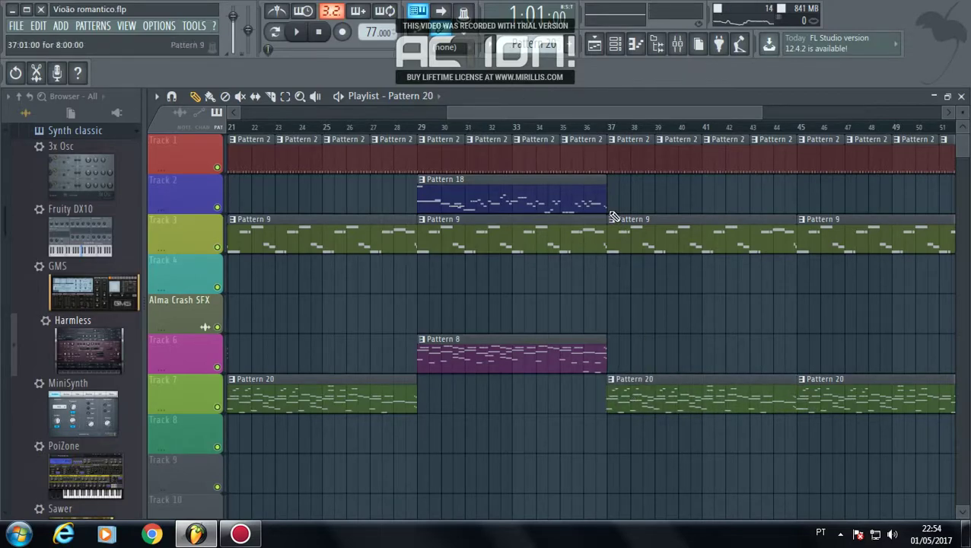
scroll(617, 141, up, 8)
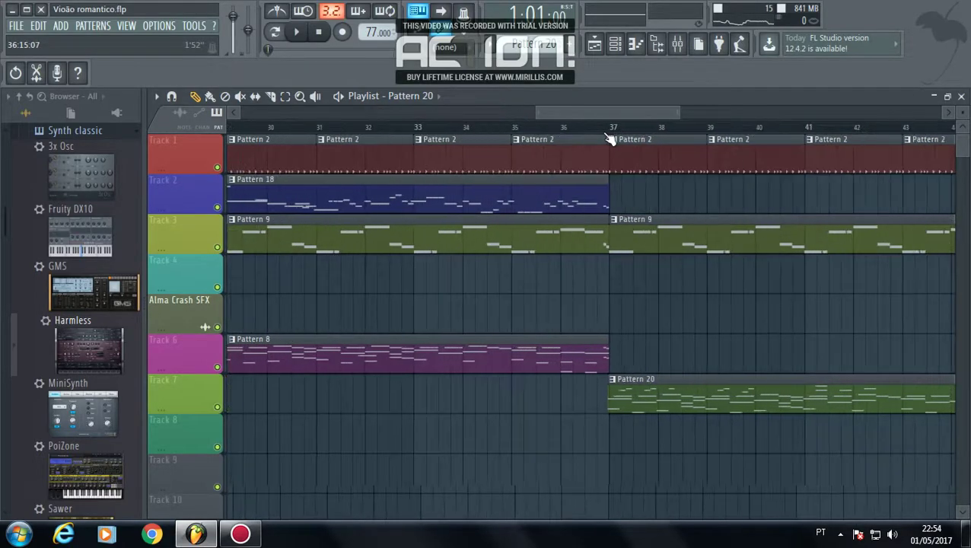
scroll(637, 135, up, 3)
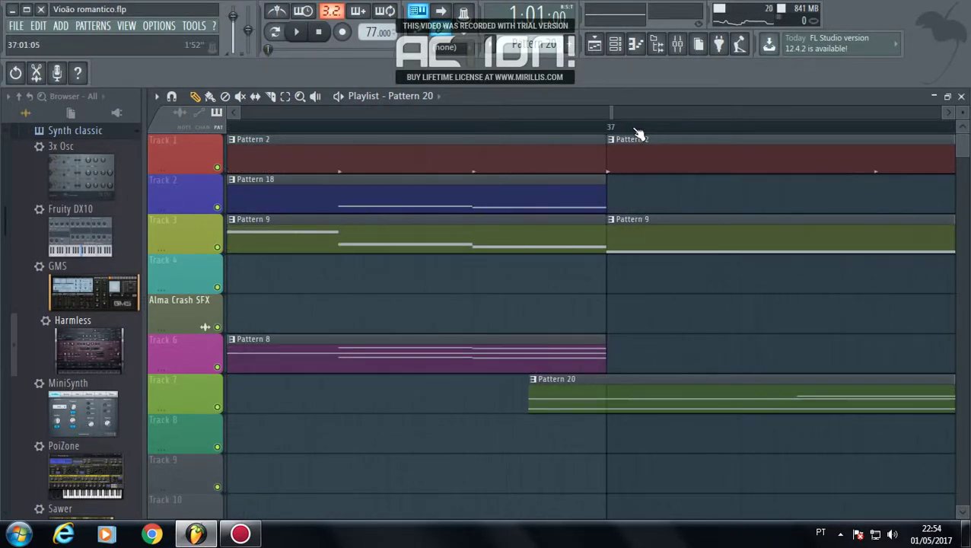
drag(583, 379, 610, 398)
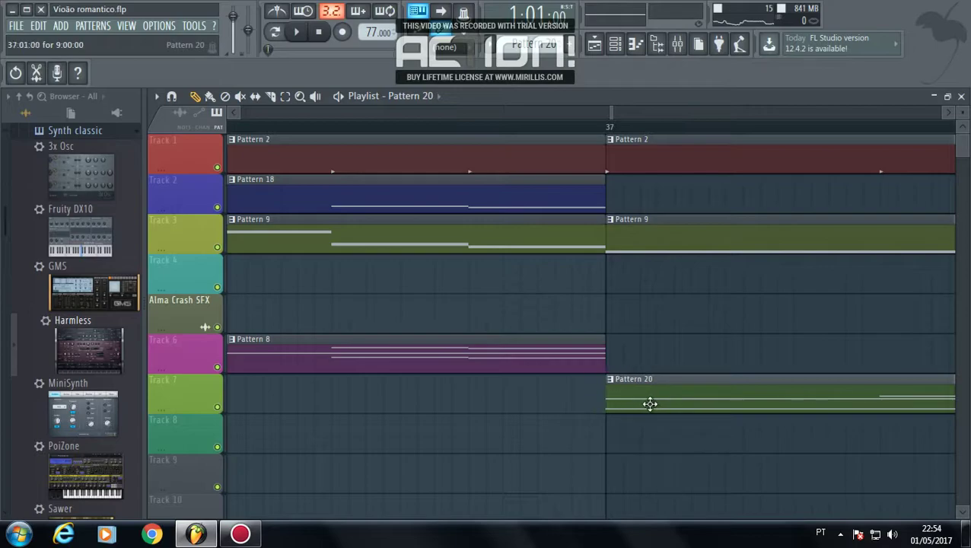
Step: Audition the transition into the Pattern 20 clip at bar 37, playing from just before bar 36 to beyond bar 38
scroll(611, 130, down, 5)
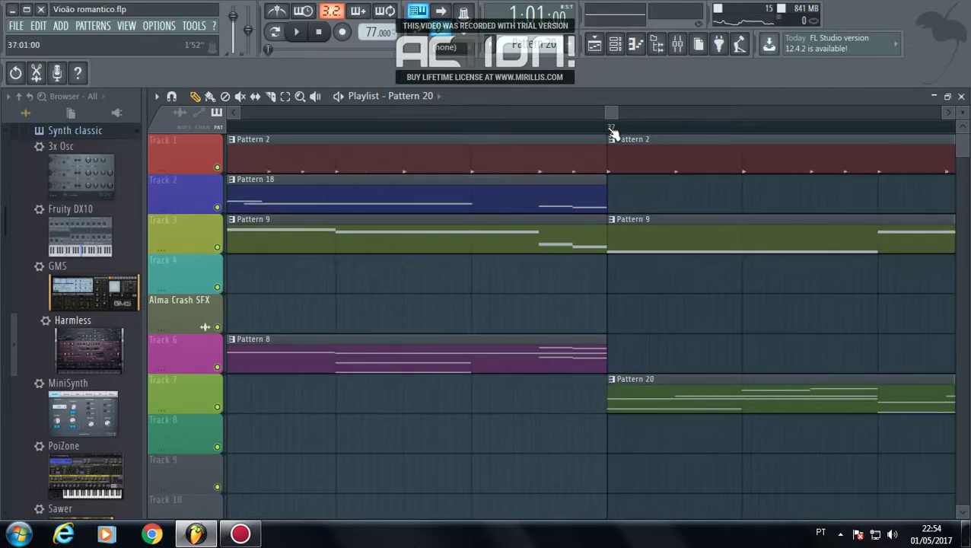
scroll(611, 133, down, 3)
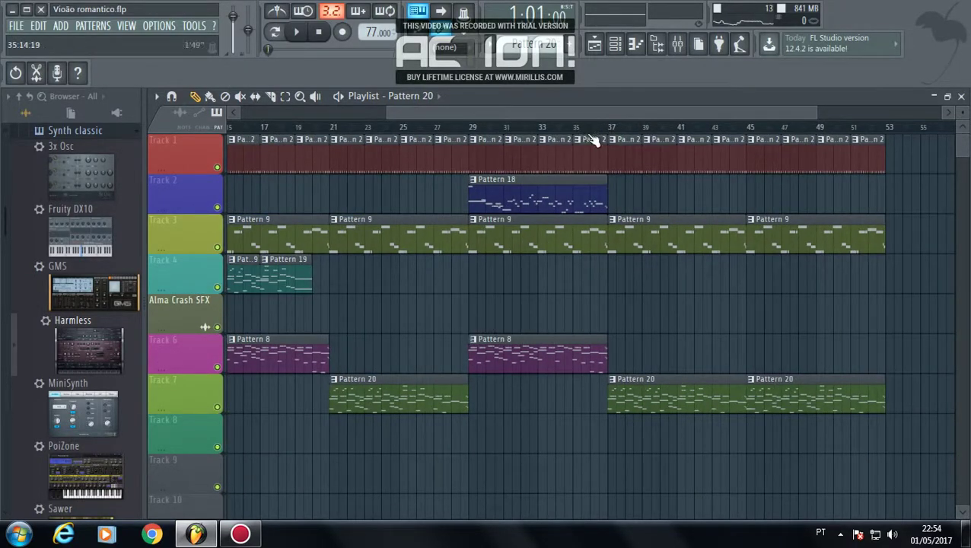
click(297, 34)
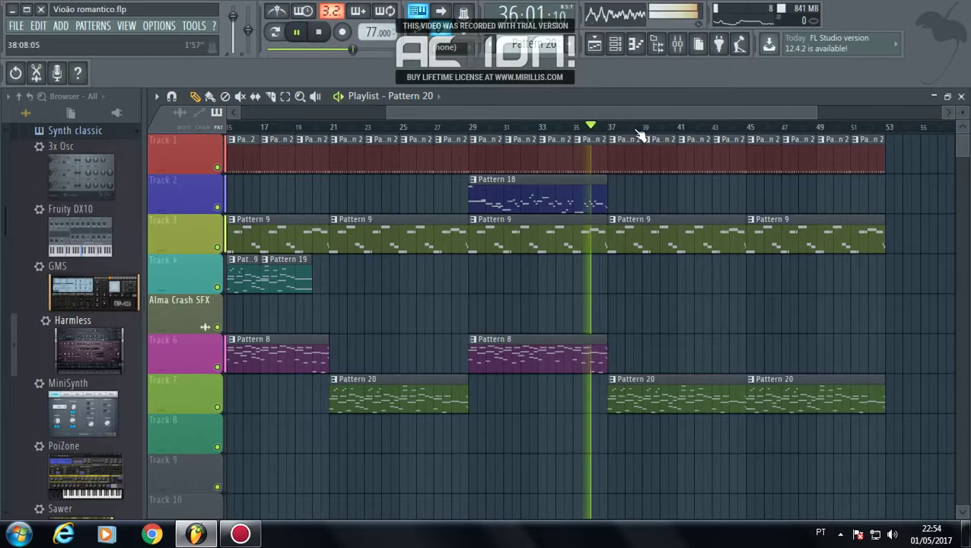
scroll(622, 133, up, 1)
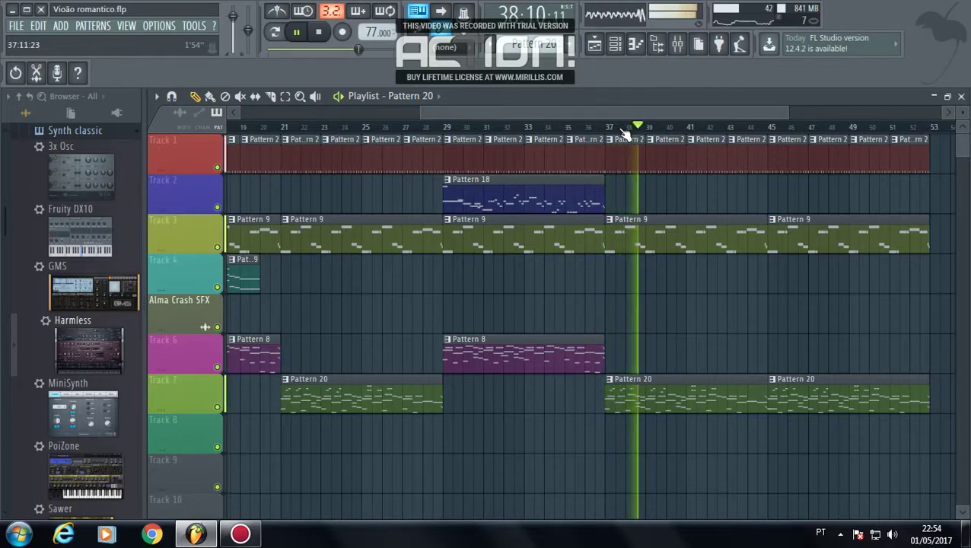
click(319, 34)
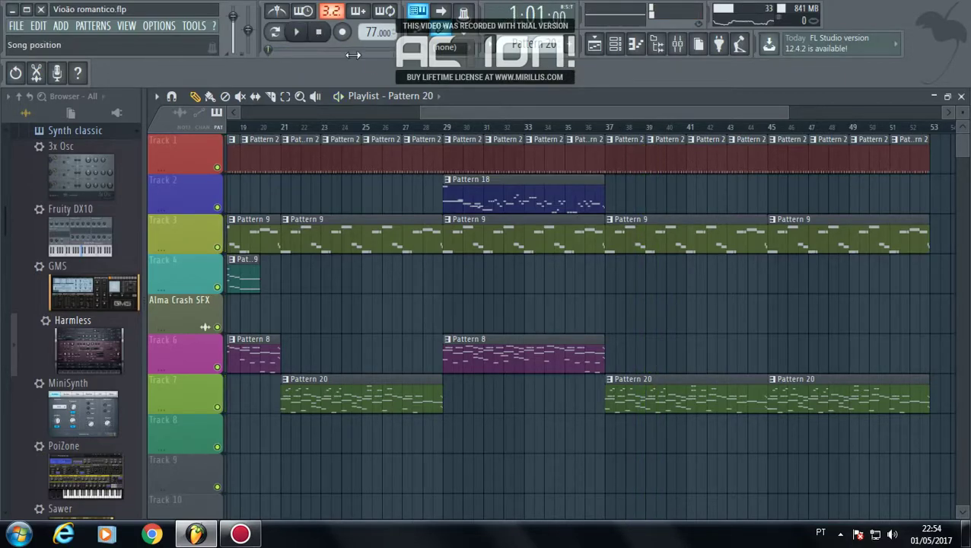
Step: Return to the start of the playlist, play the finished arrangement through to its end at bar 53, and stop playback
drag(443, 115, 227, 114)
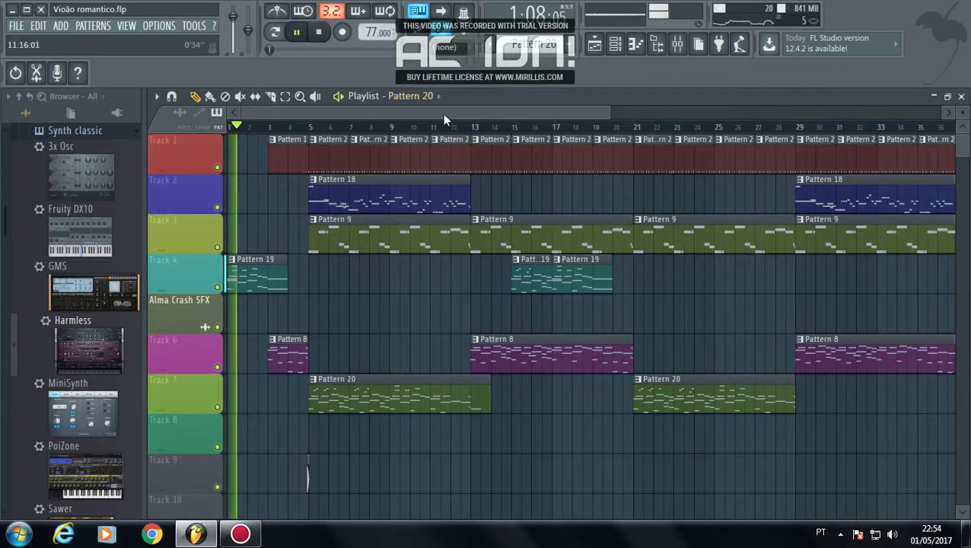
key(space)
scroll(401, 125, down, 2)
scroll(401, 125, down, 2)
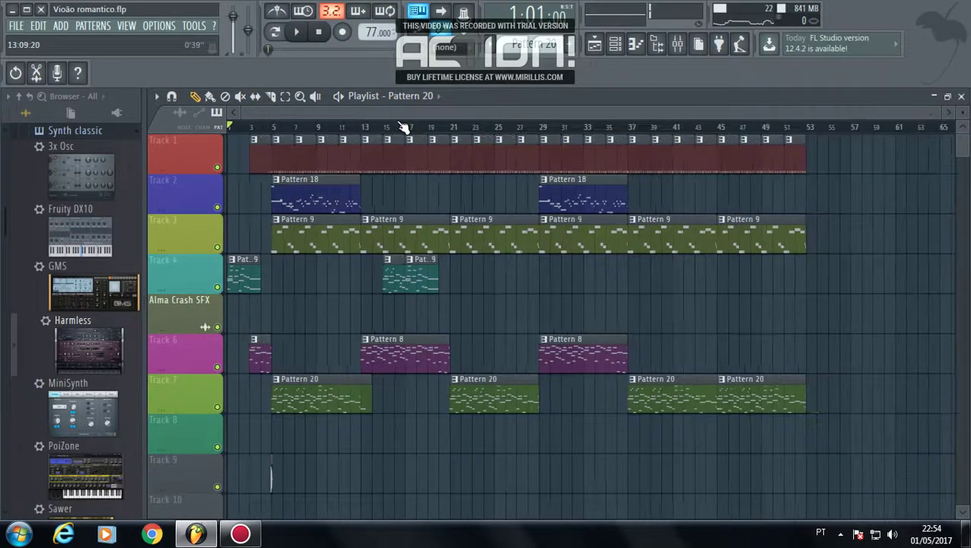
scroll(362, 127, up, 2)
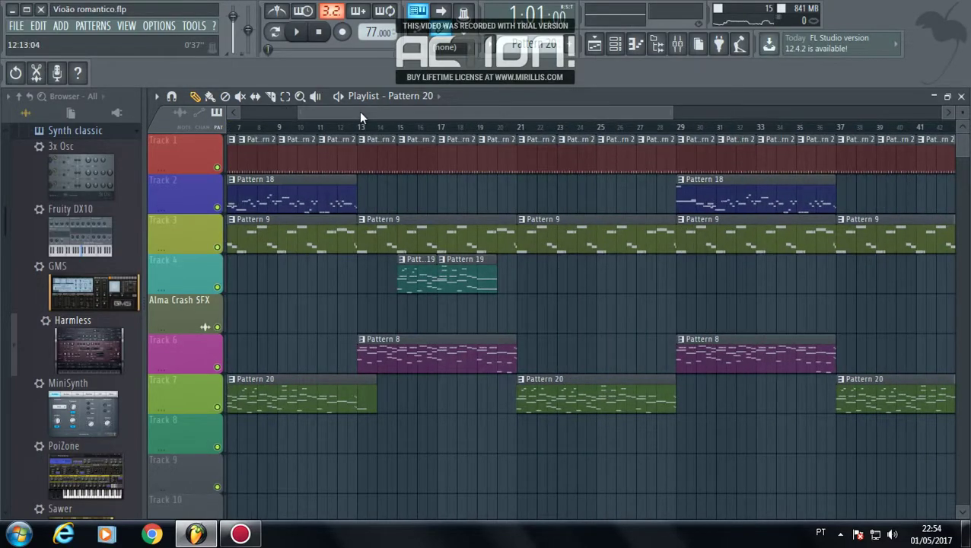
drag(360, 115, 301, 115)
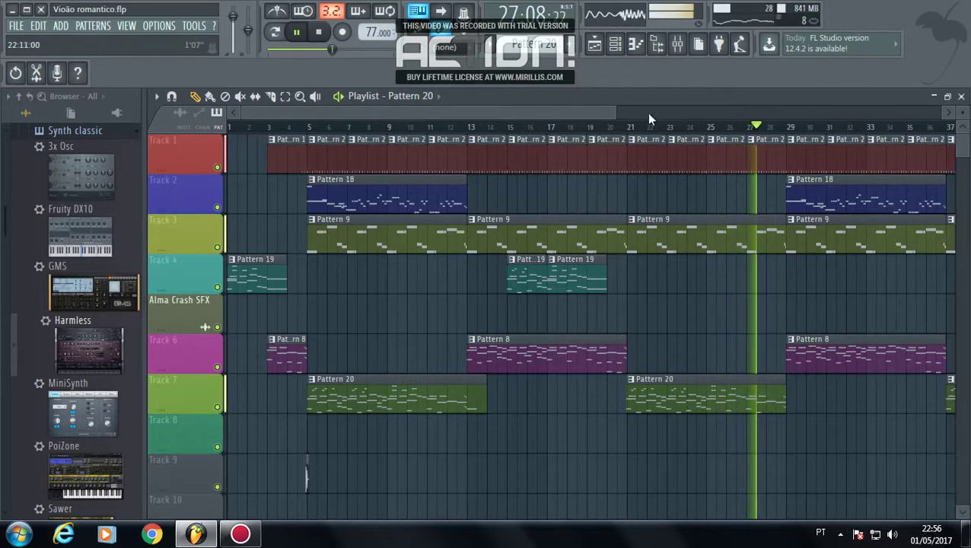
scroll(662, 127, down, 2)
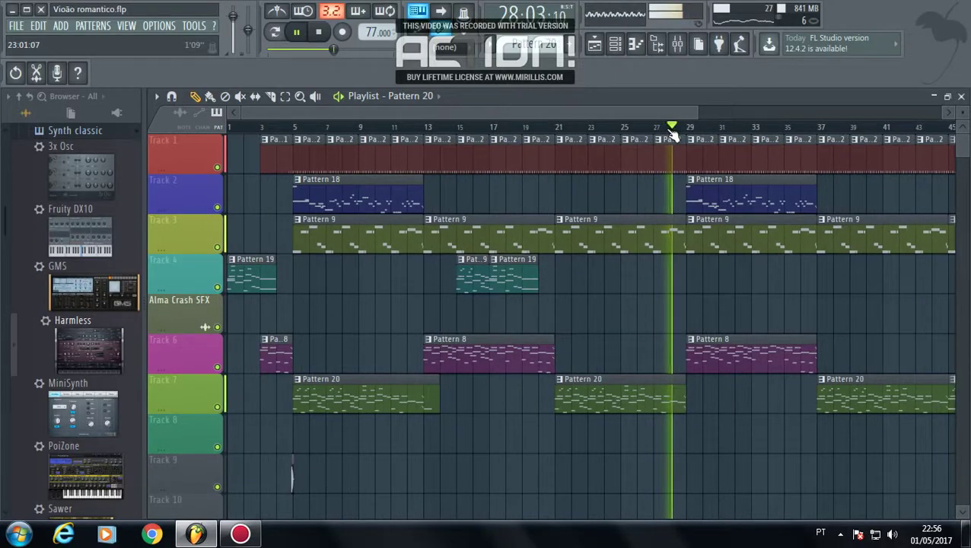
scroll(666, 133, down, 2)
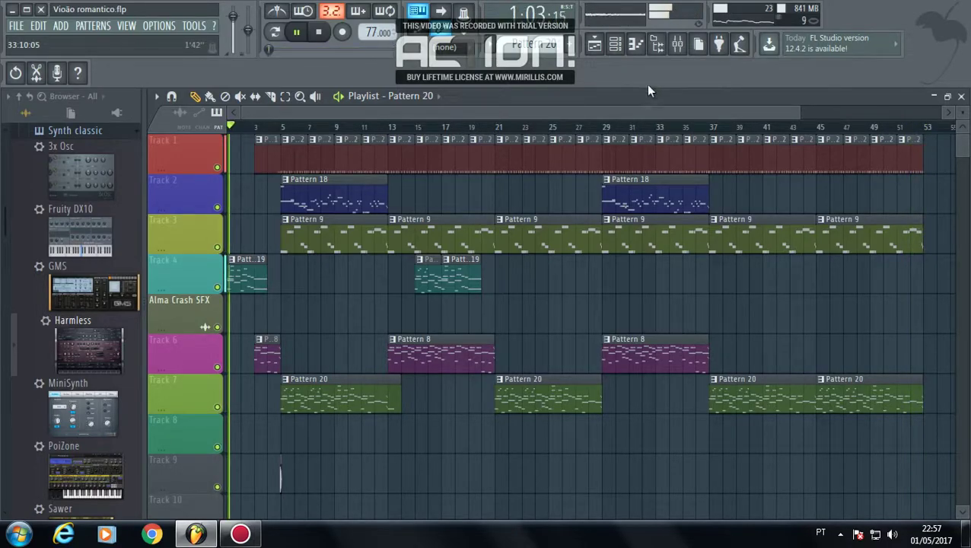
click(319, 34)
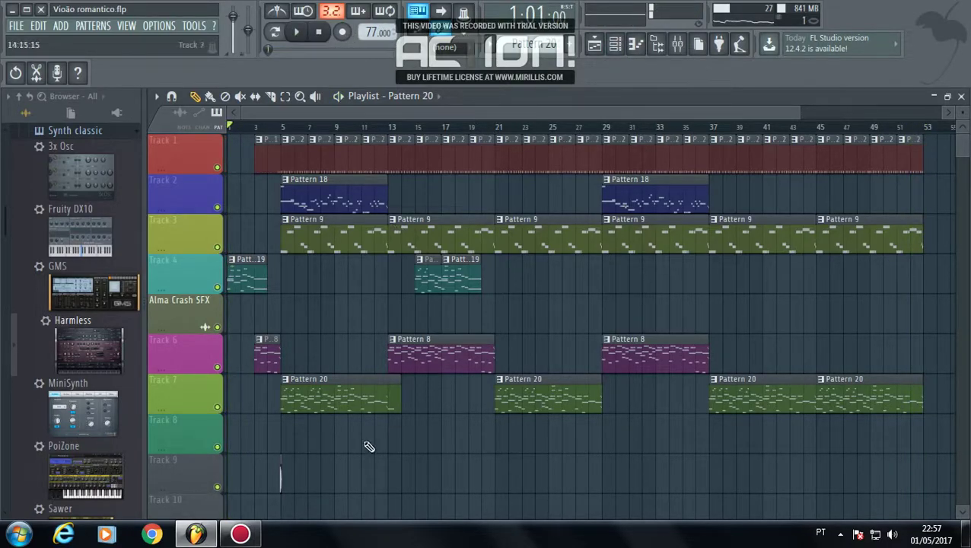